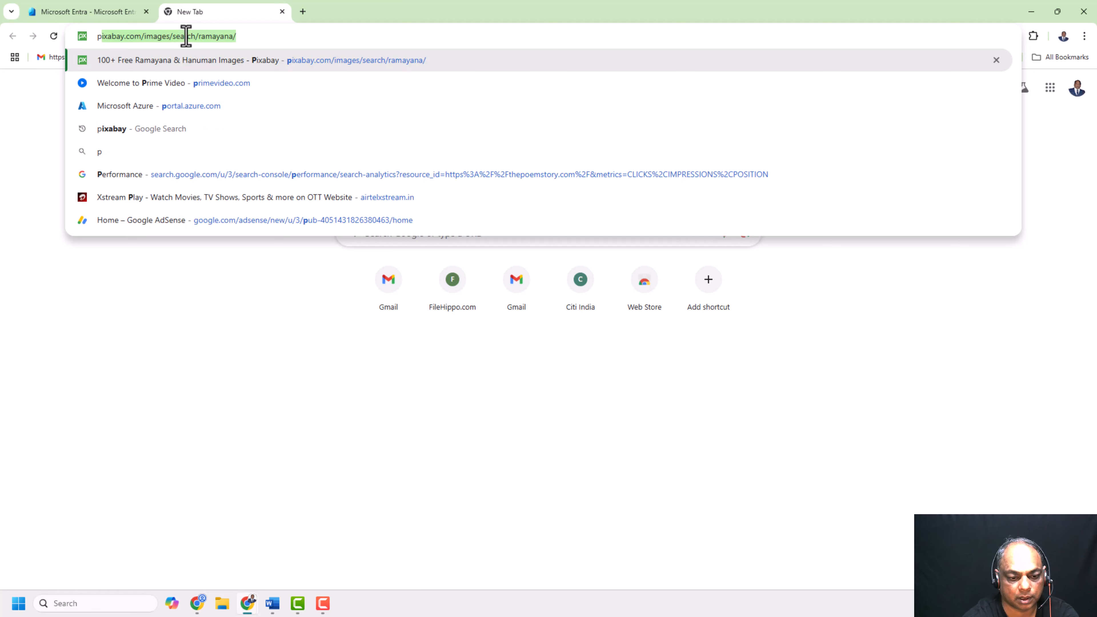
Open the Azure portal and go to Microsoft Entra ID for the Om Pvt. tenant
key(Return)
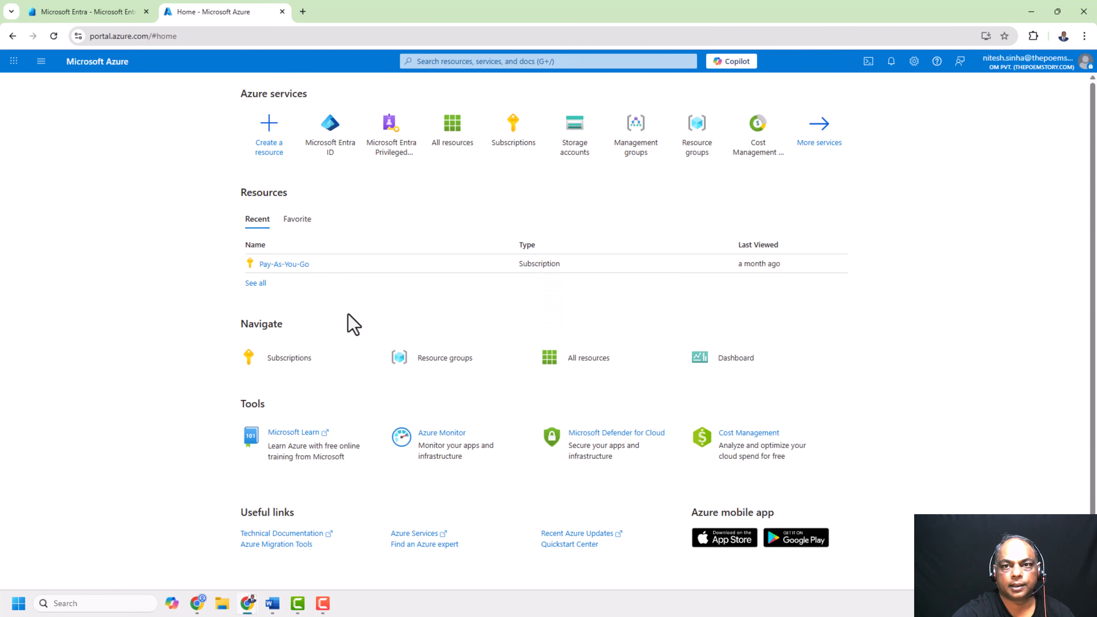
click(336, 149)
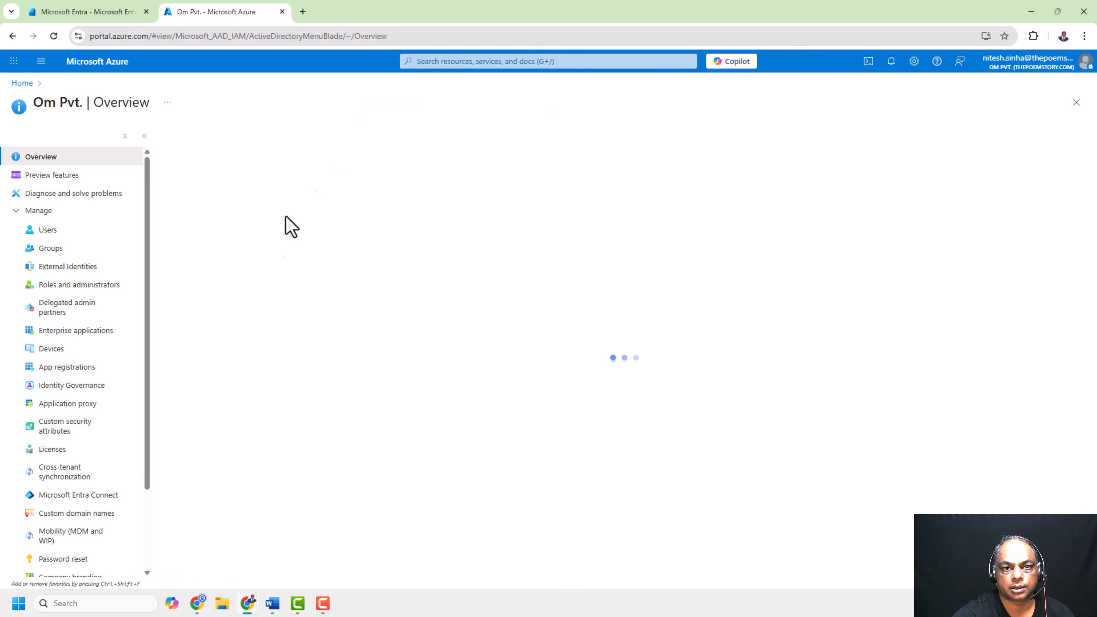
scroll(227, 397, down, 6)
scroll(91, 497, down, 3)
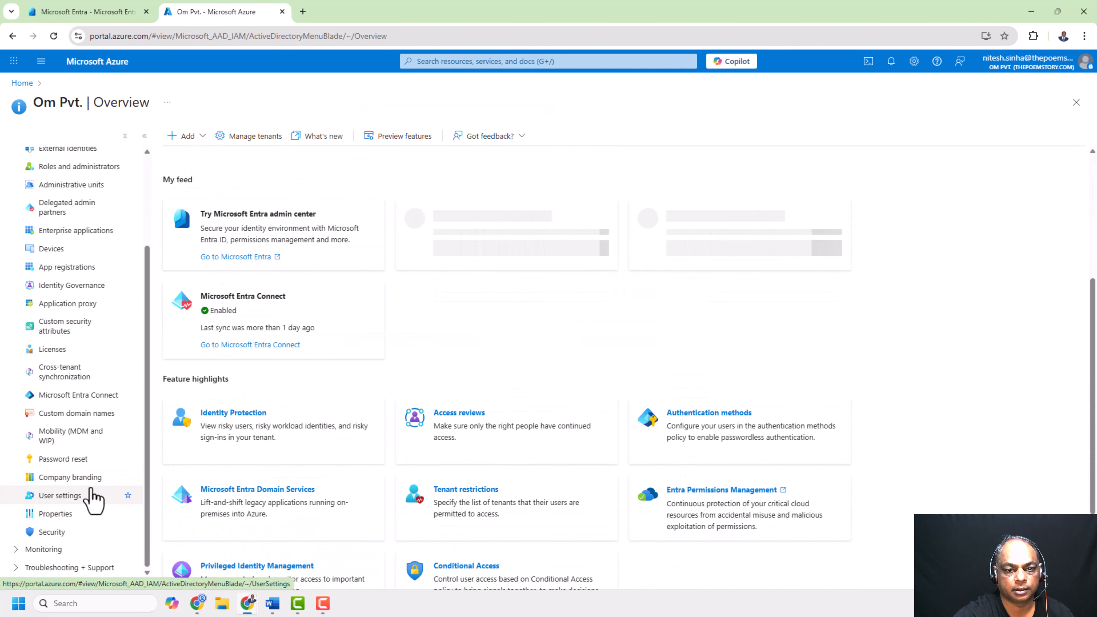
Open Security, expand Protect and Manage, and open Multifactor authentication
click(66, 533)
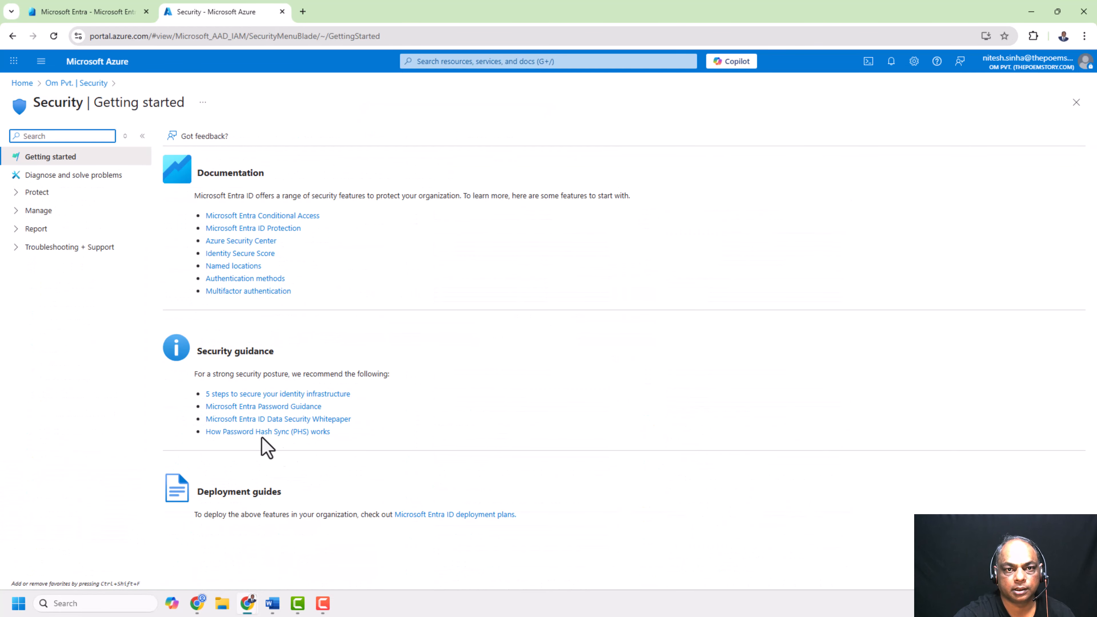
click(16, 193)
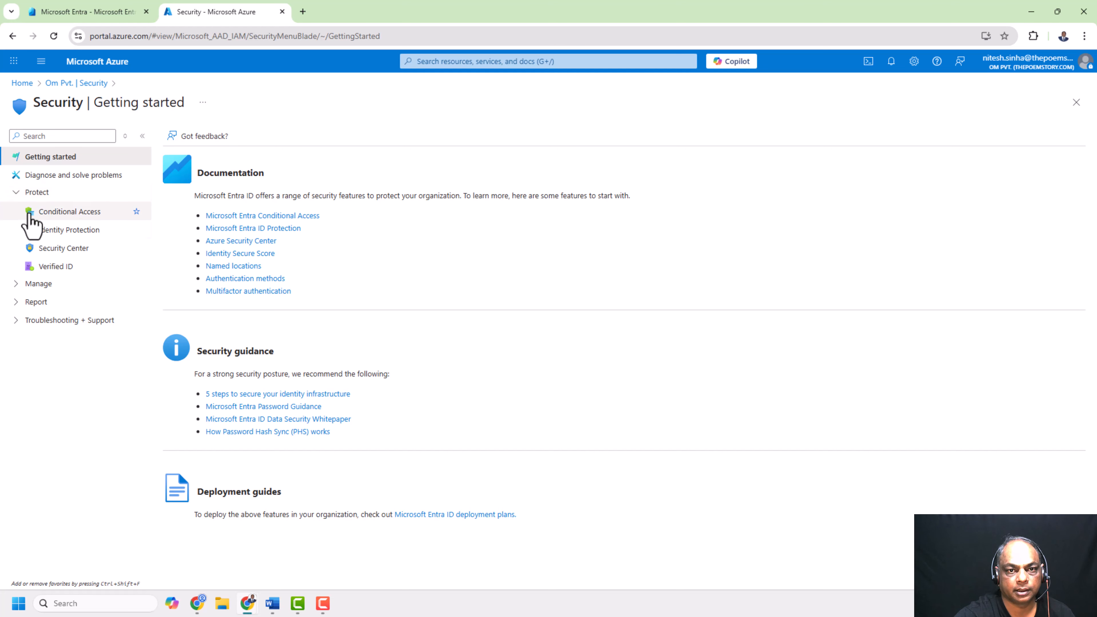
click(16, 285)
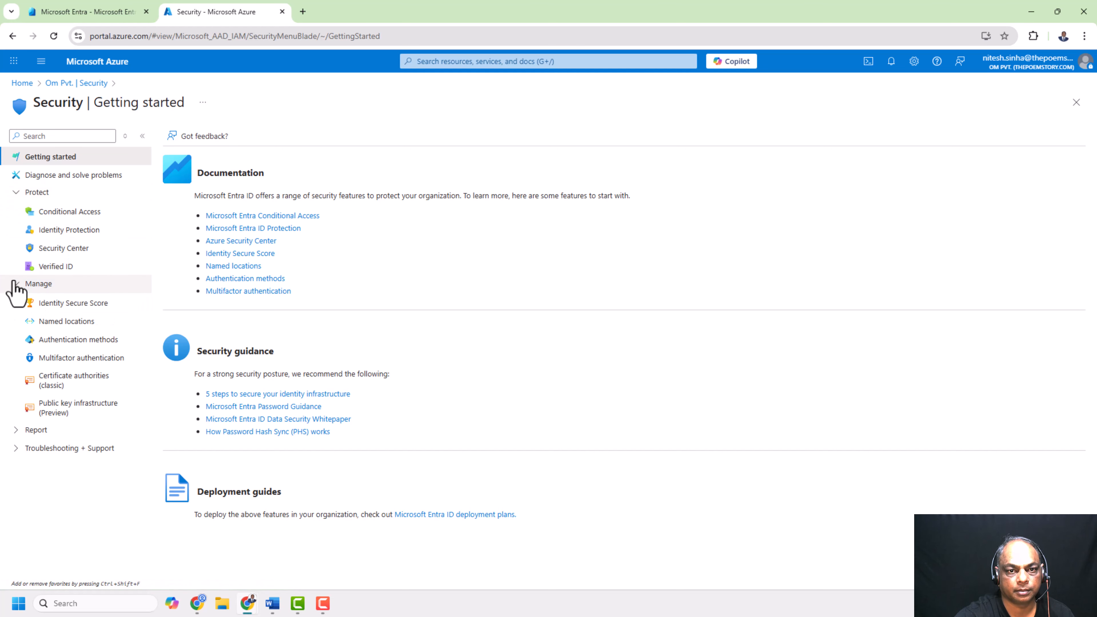
click(100, 361)
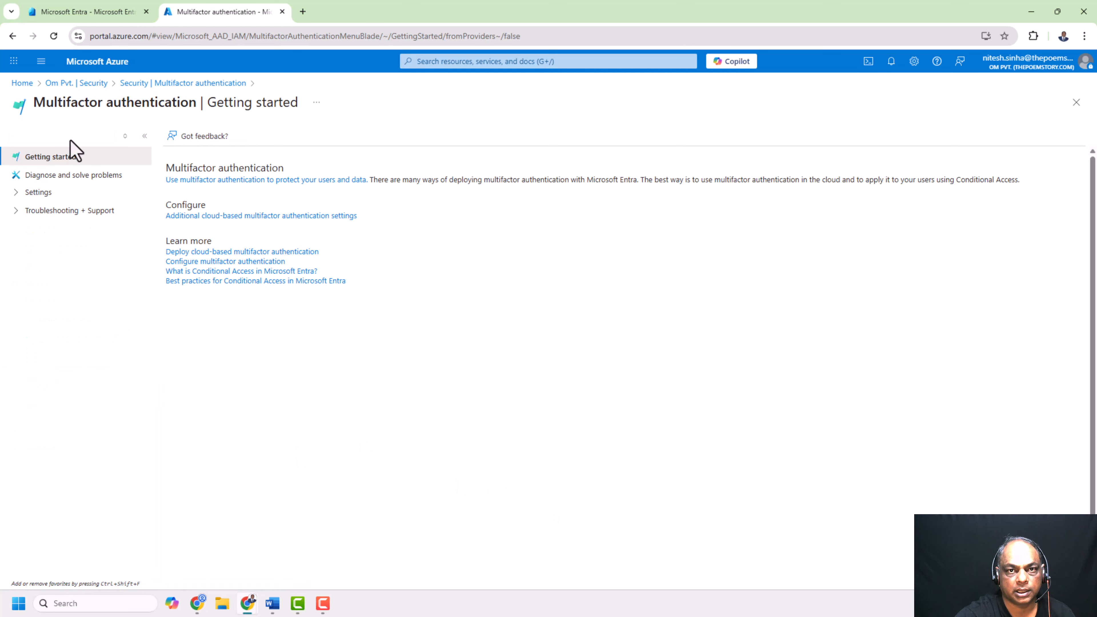
Open Multifactor authentication in the Microsoft Entra admin center tab
click(68, 13)
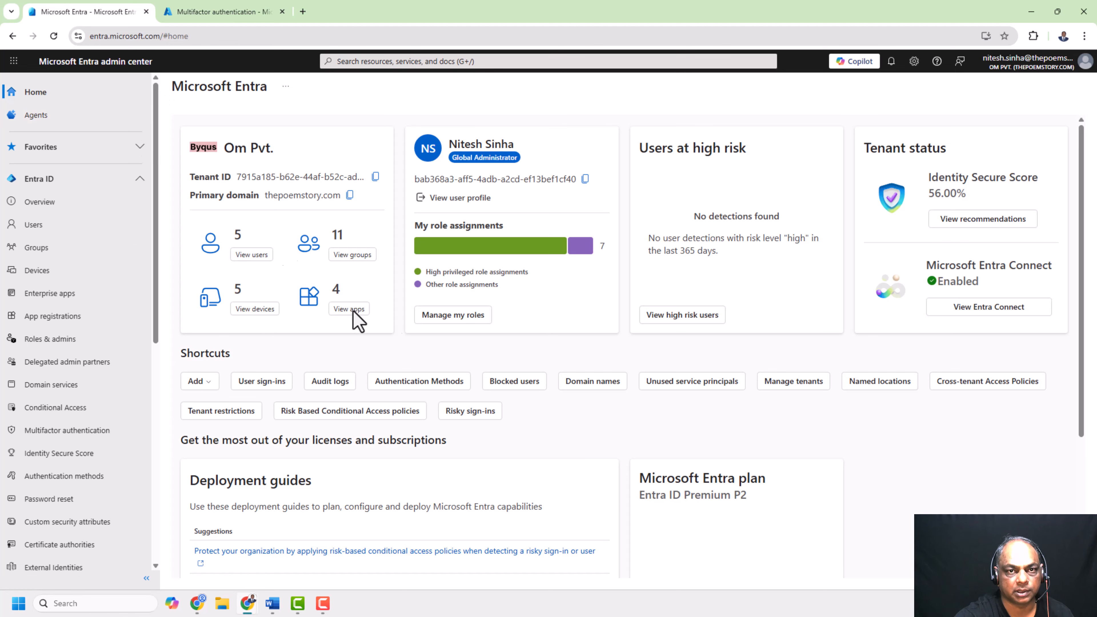
click(78, 437)
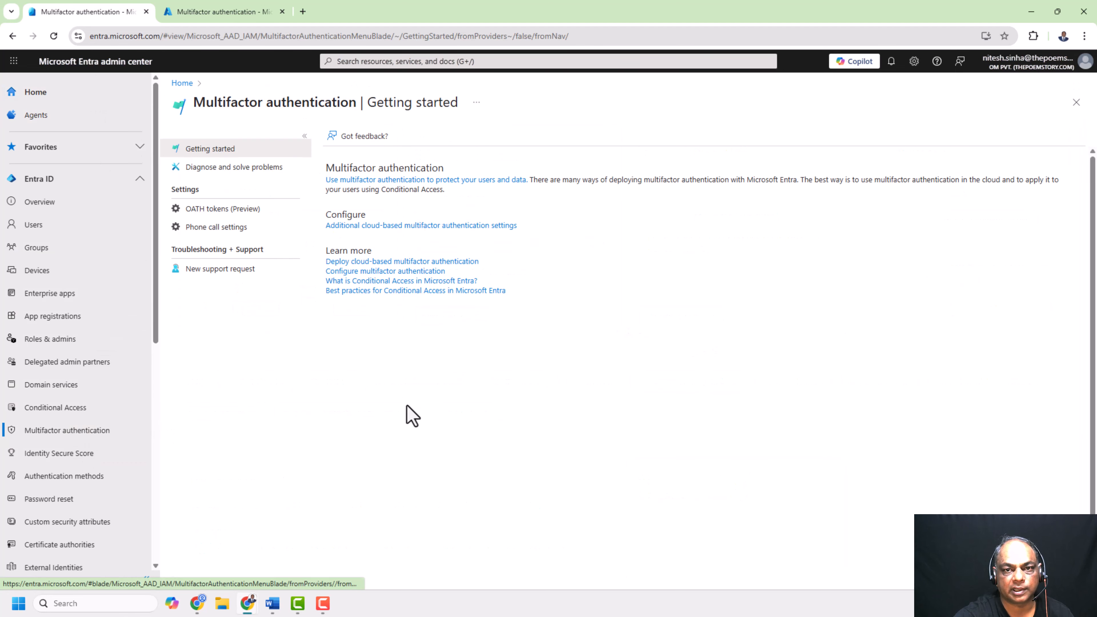
Compare the Multifactor authentication pages in both tabs, expanding Settings and Troubleshooting + Support
click(233, 13)
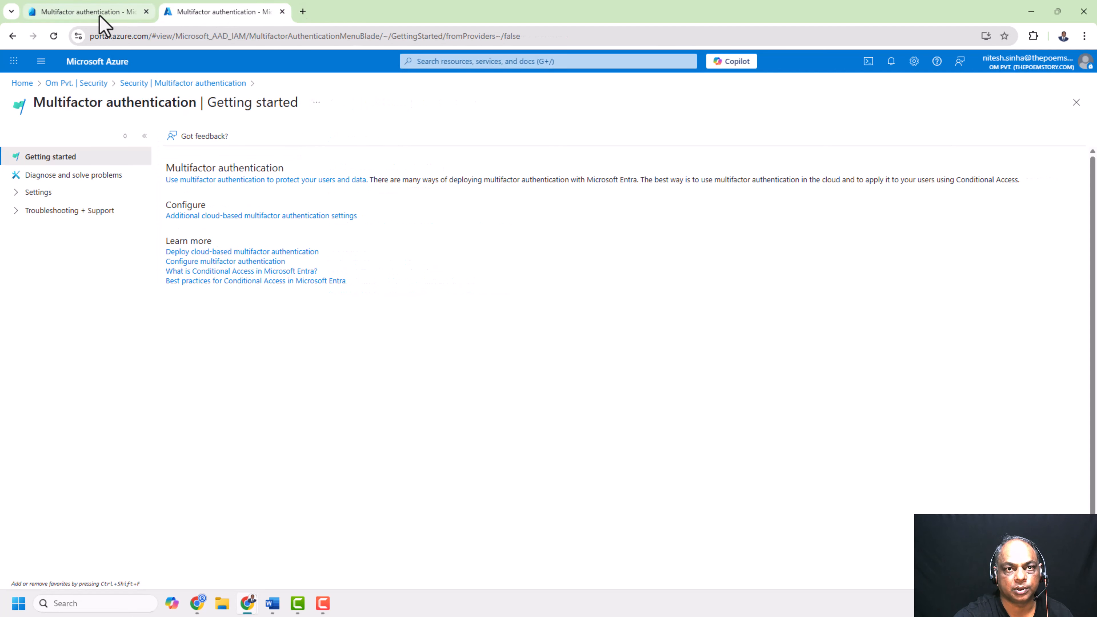
click(100, 15)
click(216, 13)
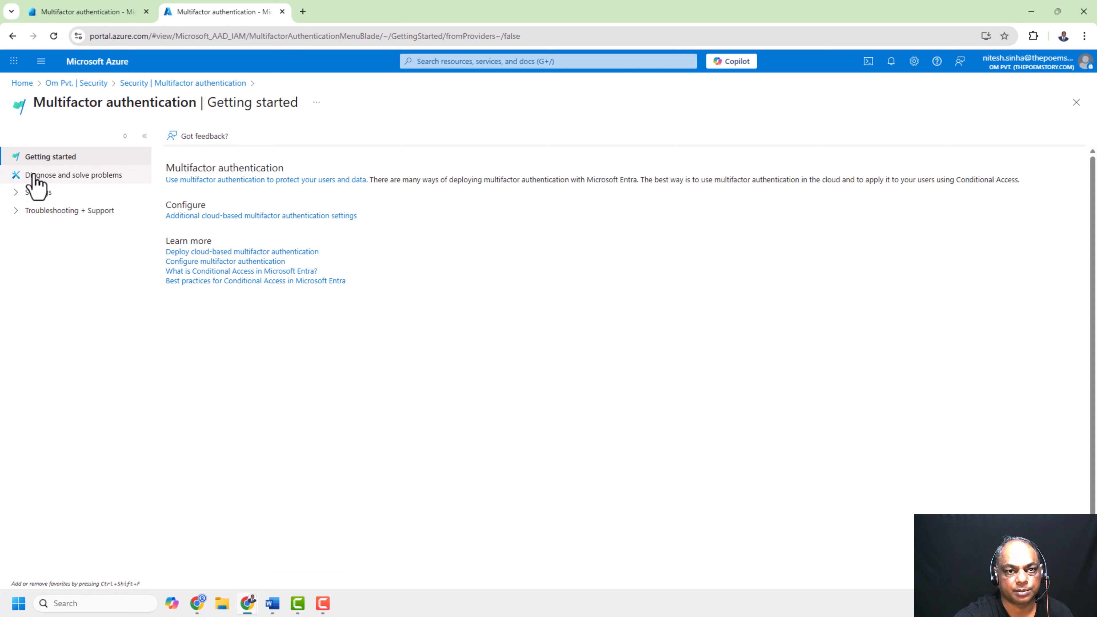
click(18, 192)
click(14, 249)
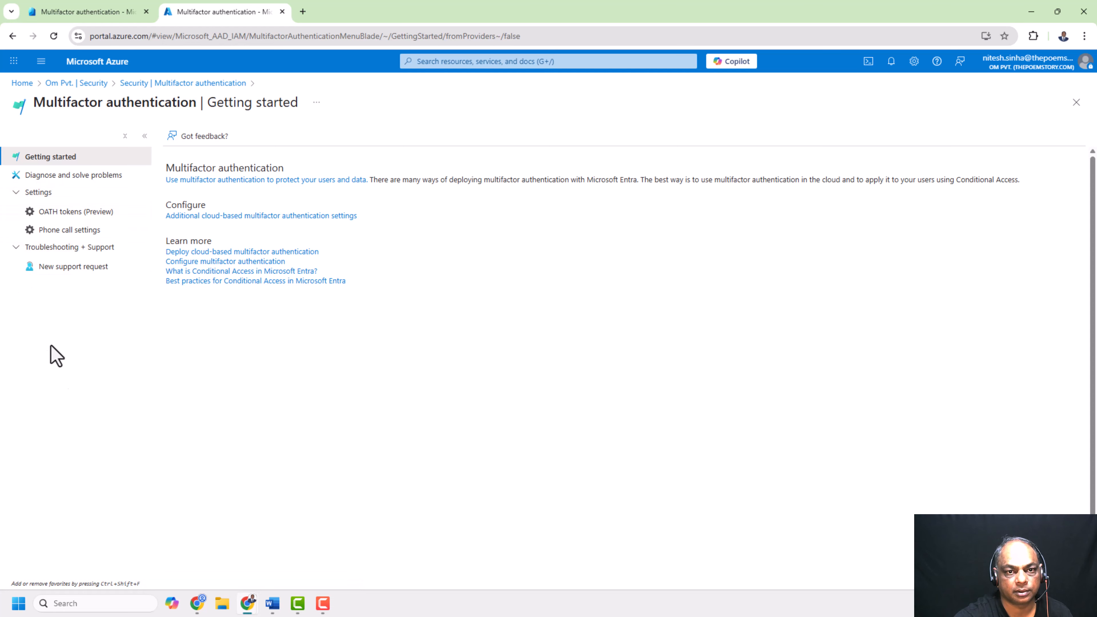
click(78, 18)
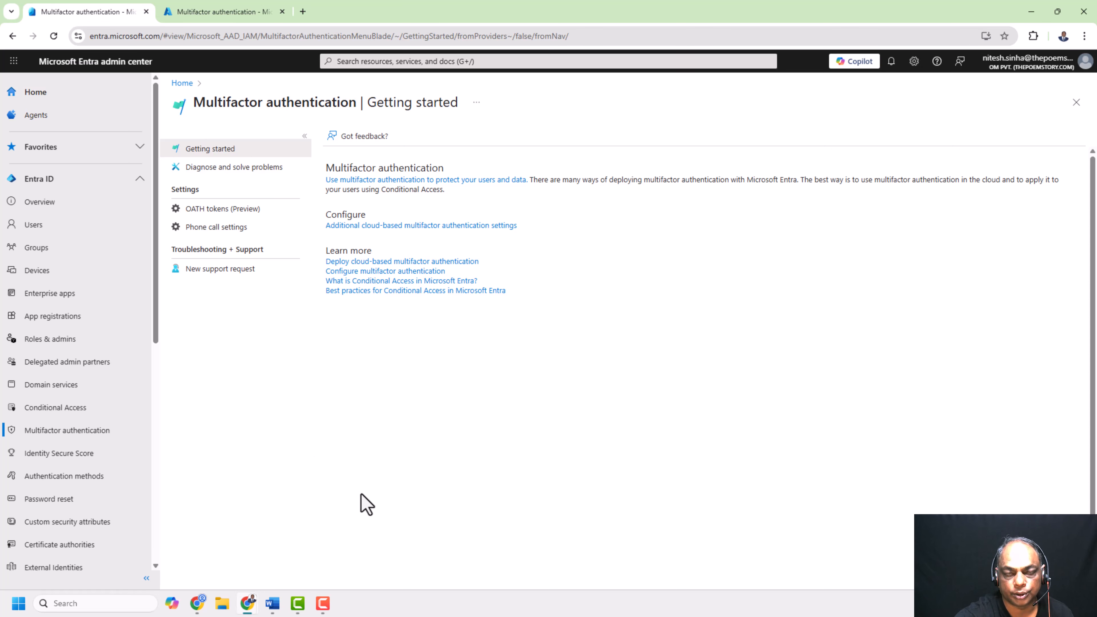
click(223, 16)
click(69, 12)
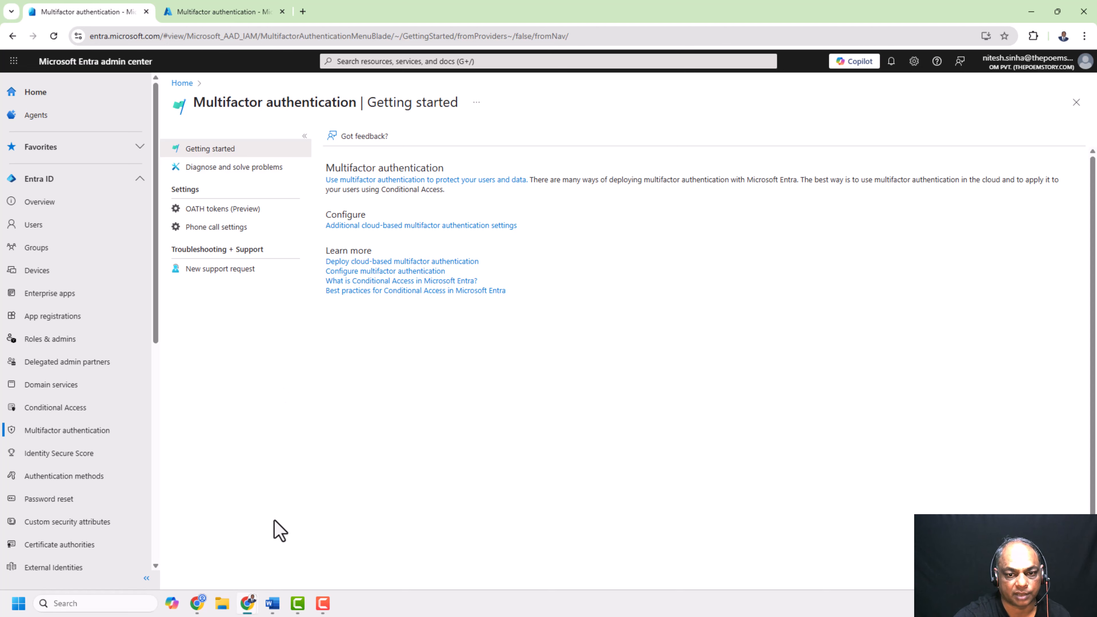
Review the Word document's section on enabling MFA in Entra ID, highlighting the Security Defaults item
mouse_move(276, 606)
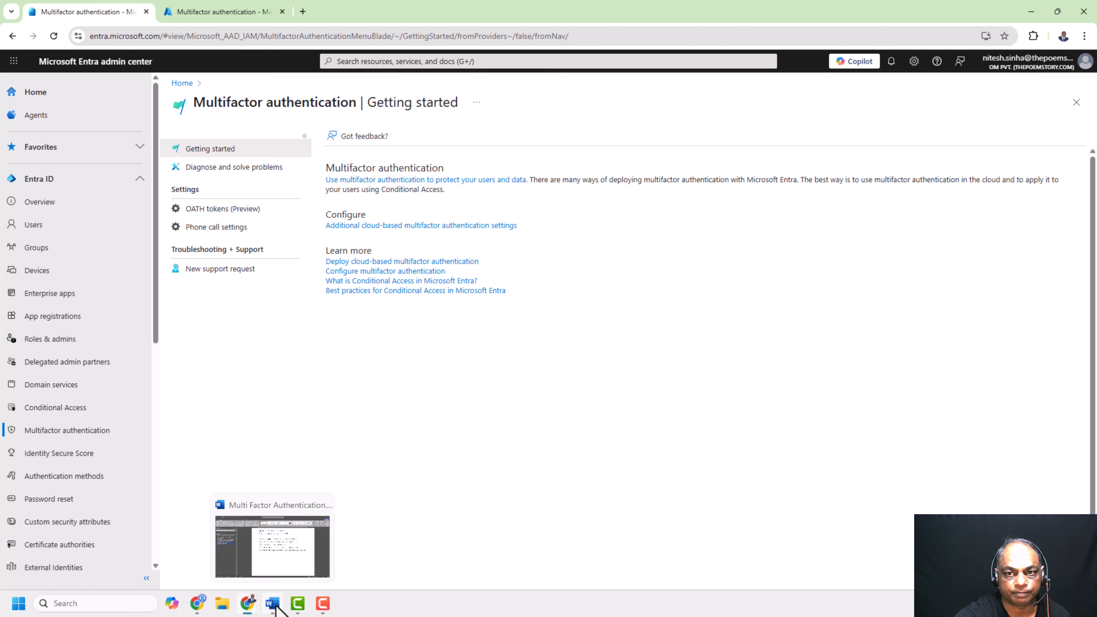
click(300, 566)
scroll(566, 397, up, 5)
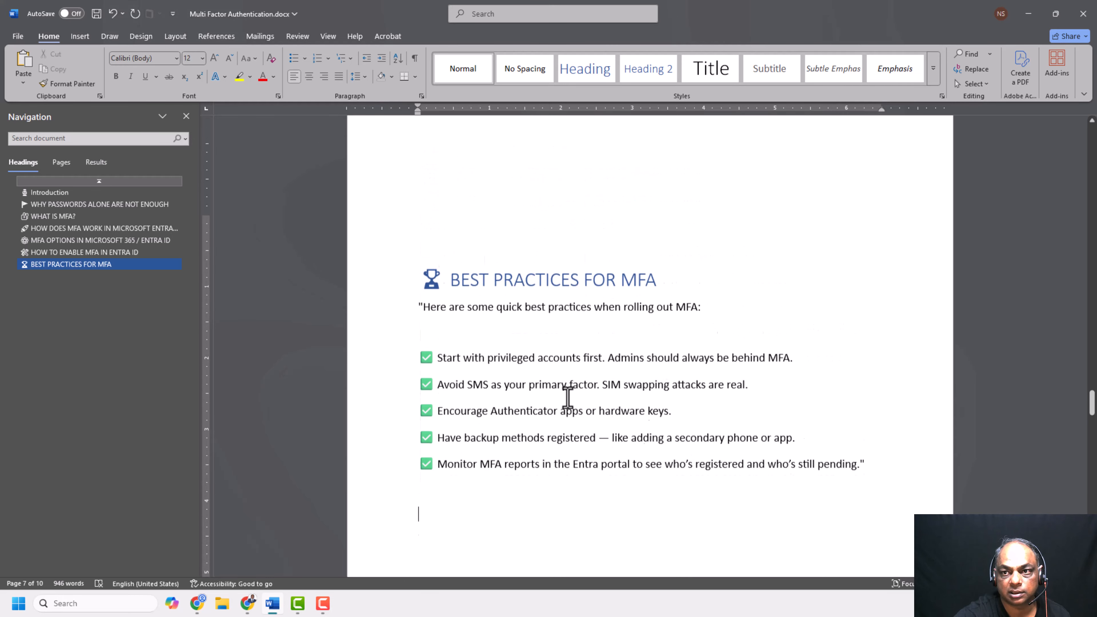
scroll(568, 398, up, 10)
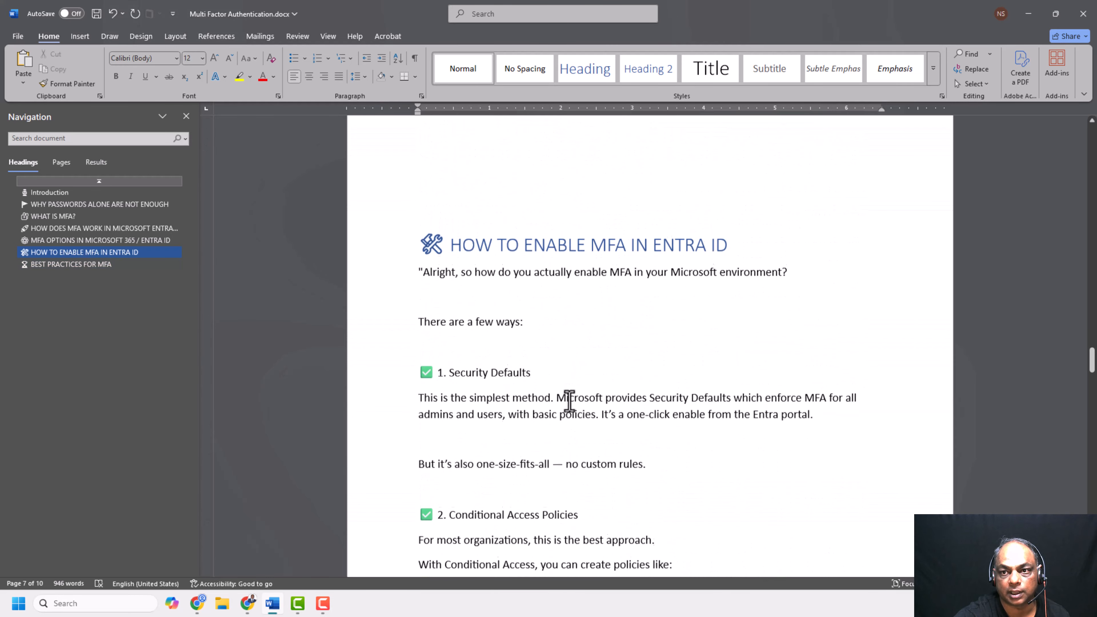
drag(448, 272, 525, 275)
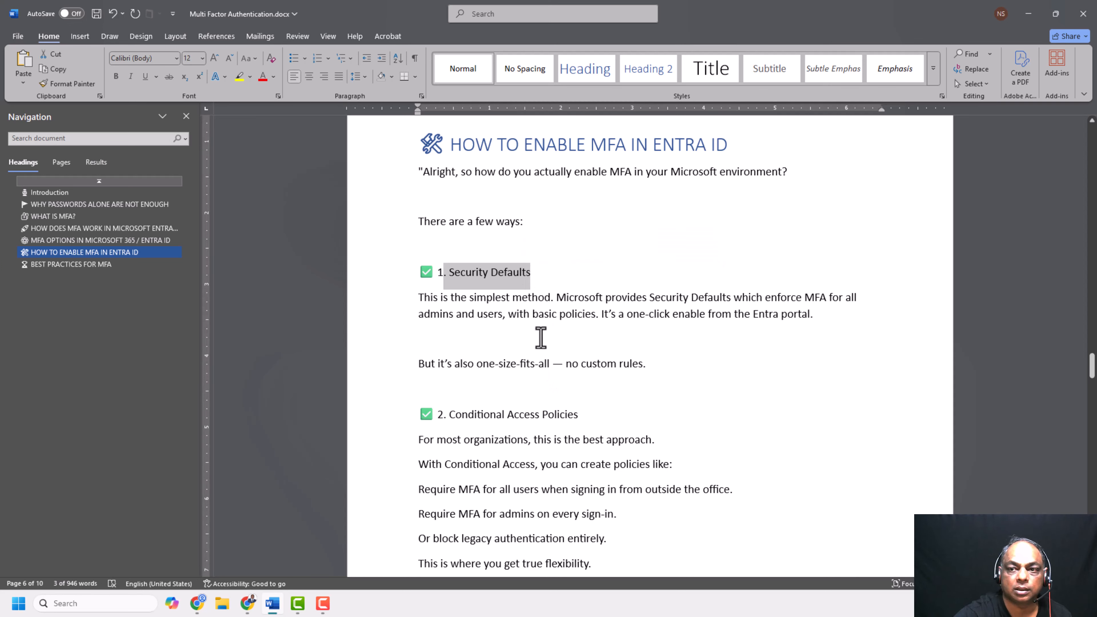
click(541, 337)
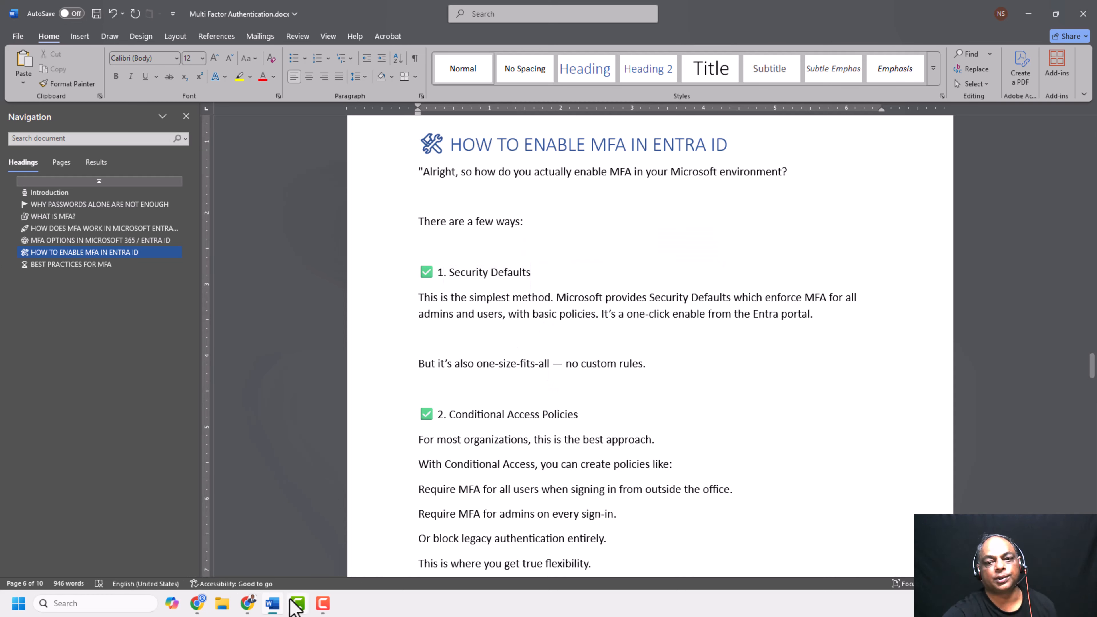
Return to the Entra admin center, open Users and start creating a new user
mouse_move(250, 600)
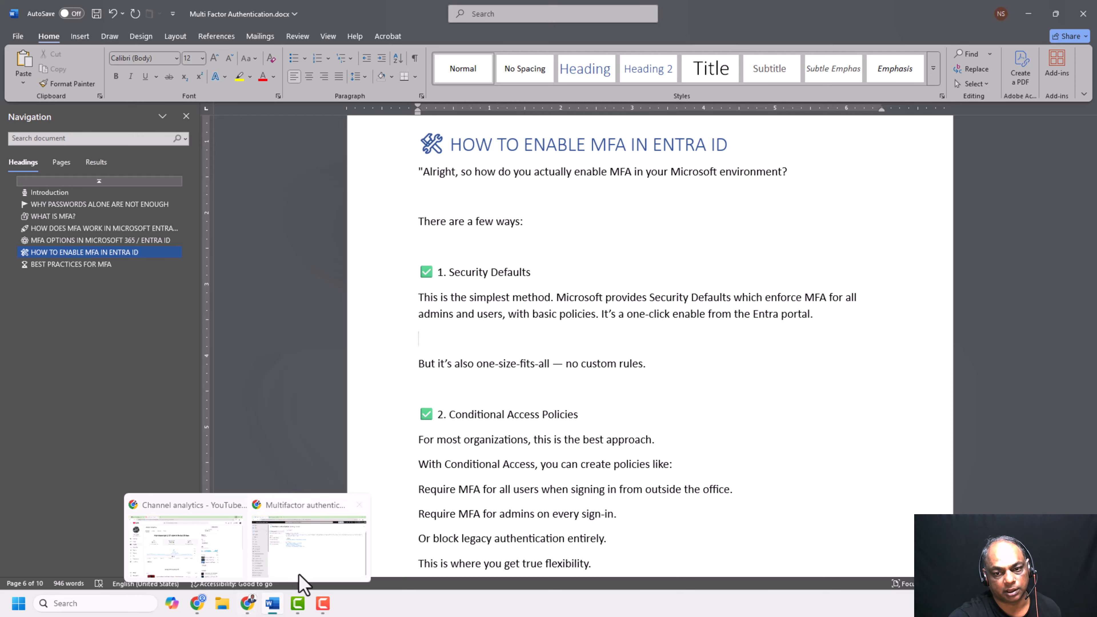
click(301, 562)
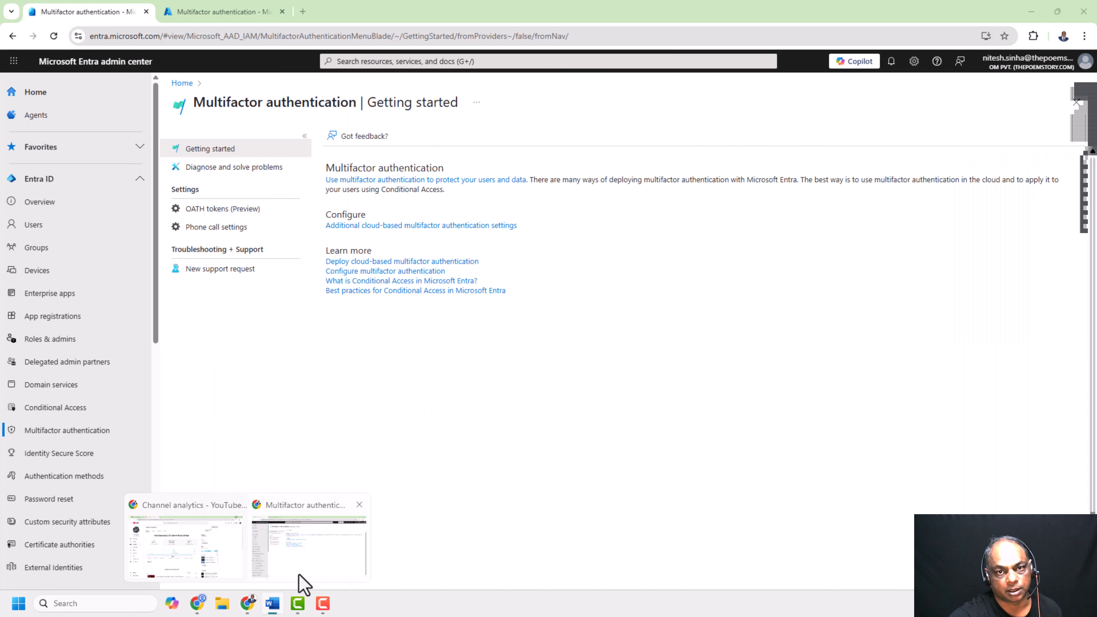
click(46, 226)
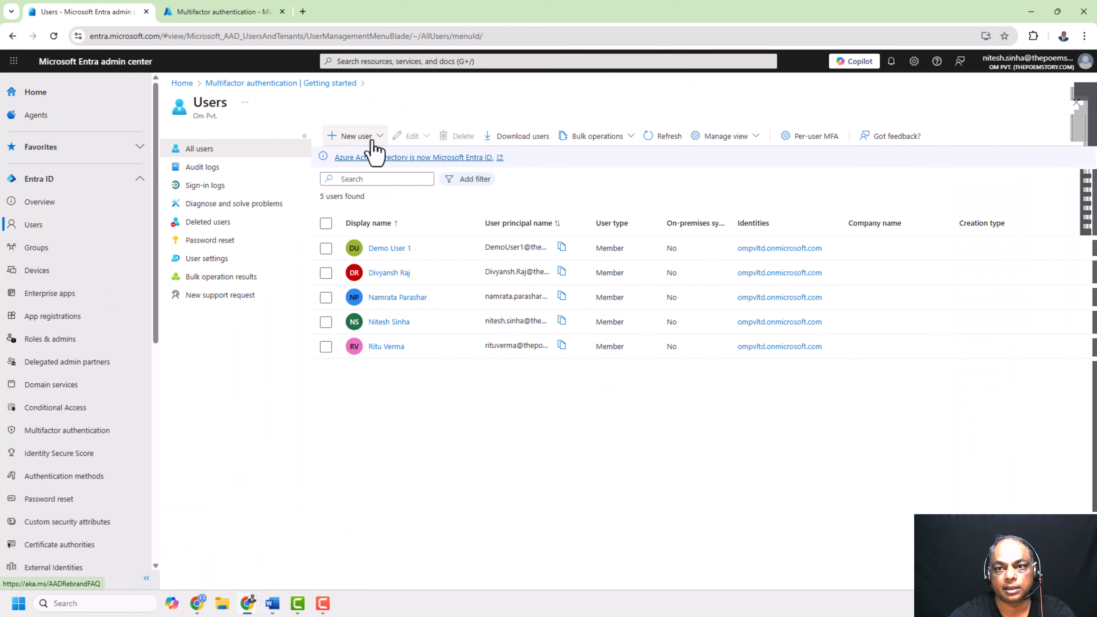
click(355, 138)
click(361, 167)
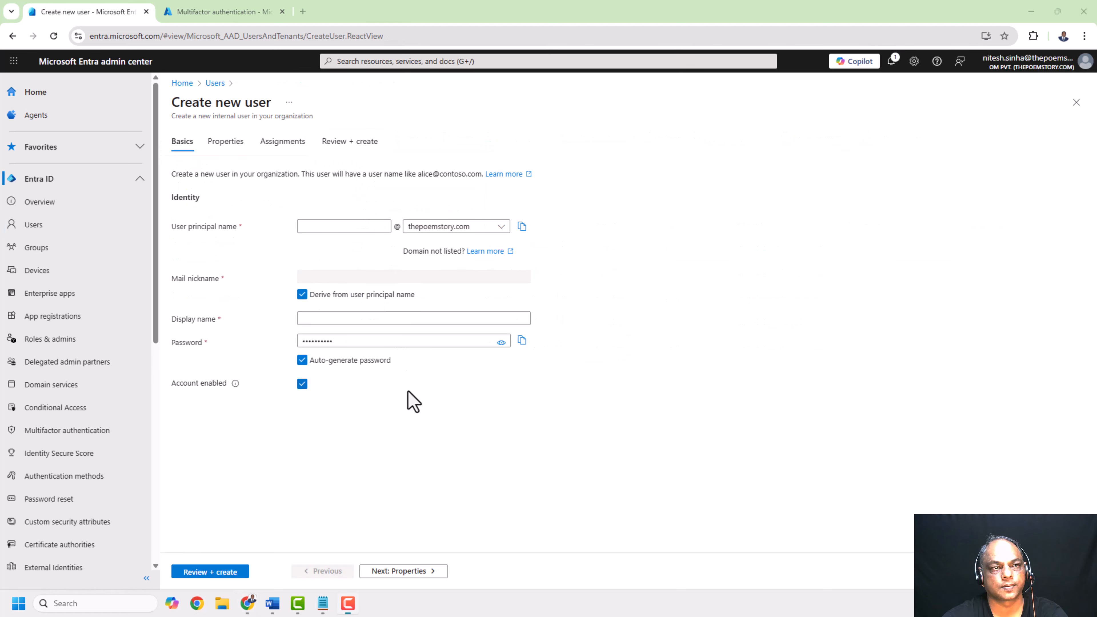
Enter mfademoaccount1 as the user principal name and MFA DEMO ACCOUNT as the display name
click(318, 227)
text(mfademoaccount1)
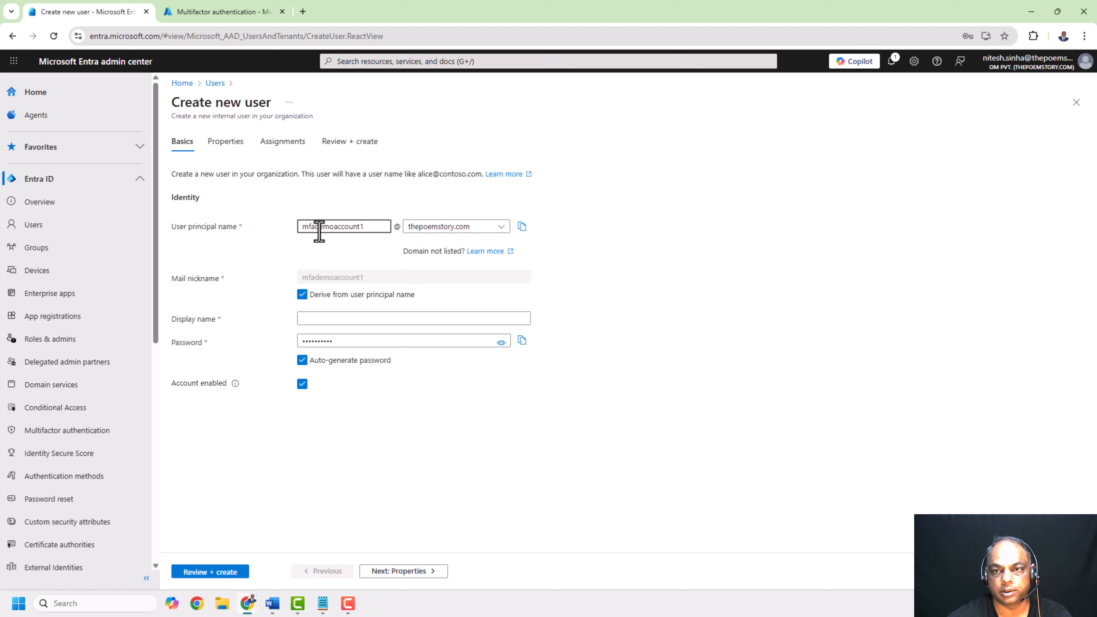
double_click(319, 228)
click(366, 318)
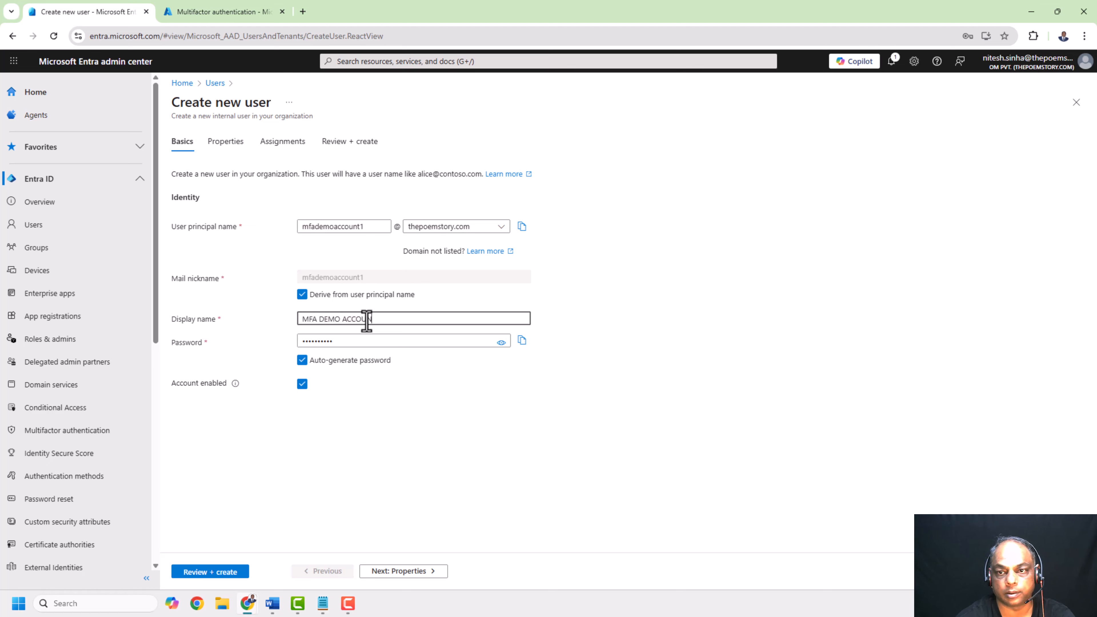
Reveal and copy the auto-generated password for the new user
click(501, 342)
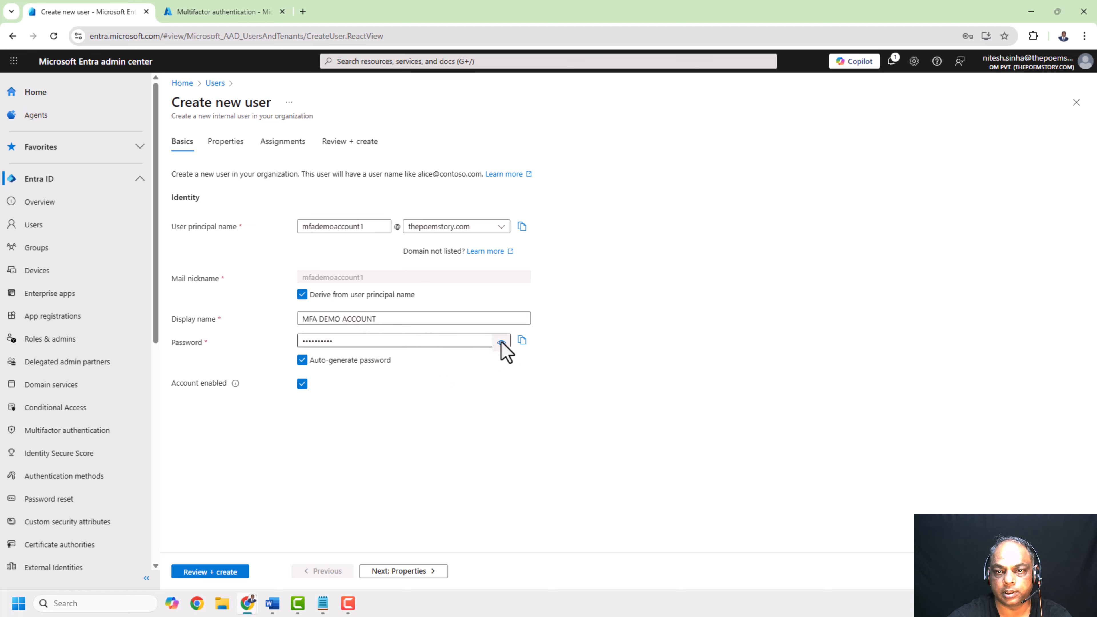
double_click(385, 339)
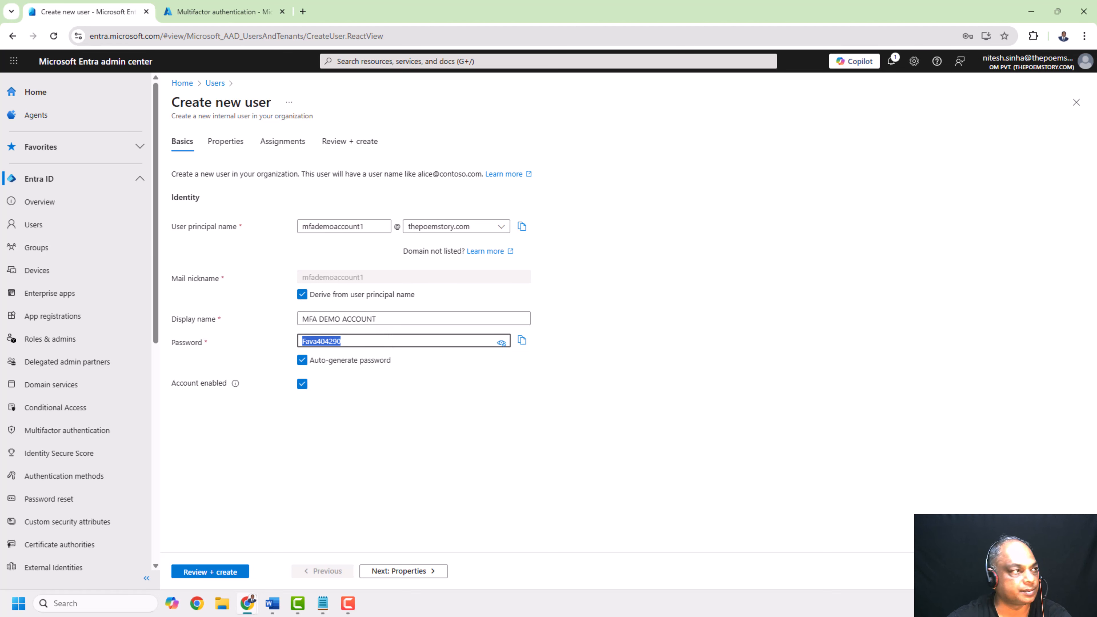
key(alt+Tab)
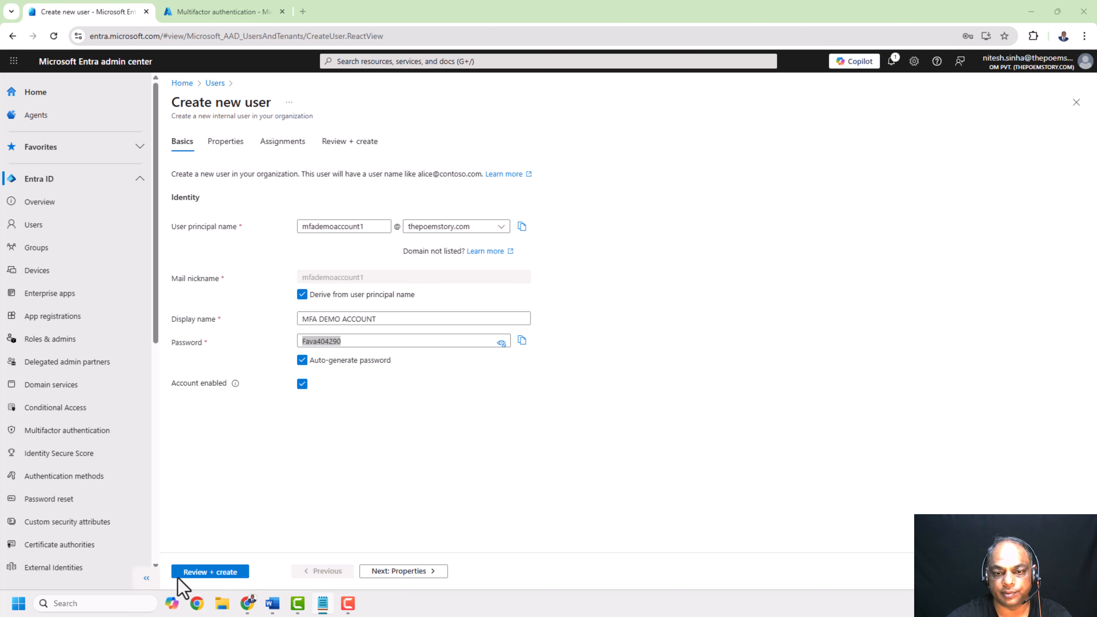
Review and create the user, then refresh the users list
click(210, 571)
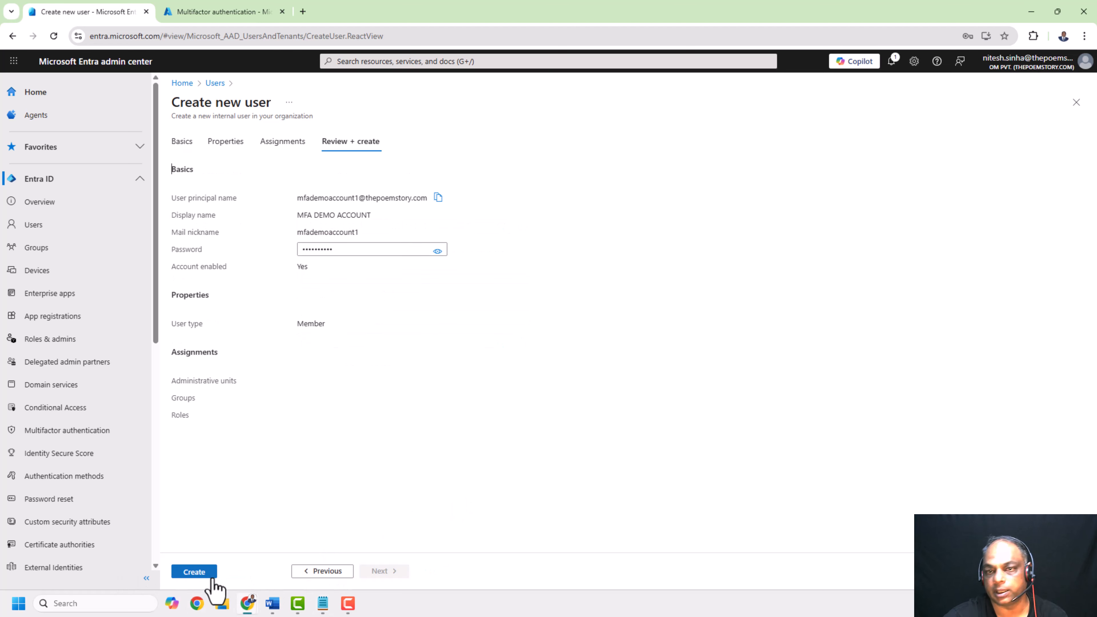
click(199, 572)
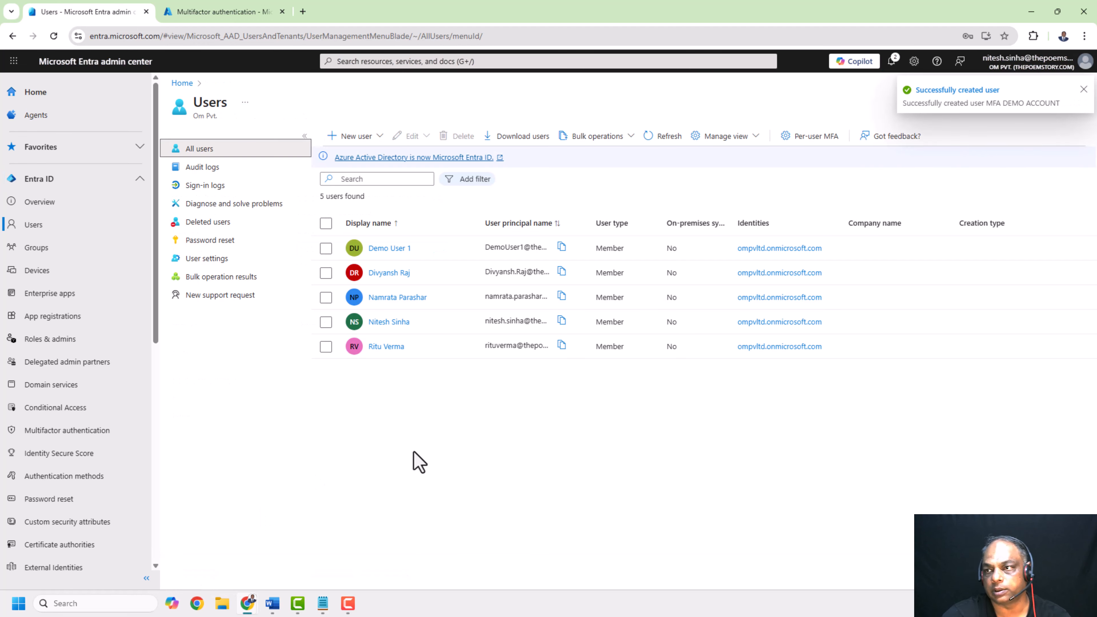
click(662, 138)
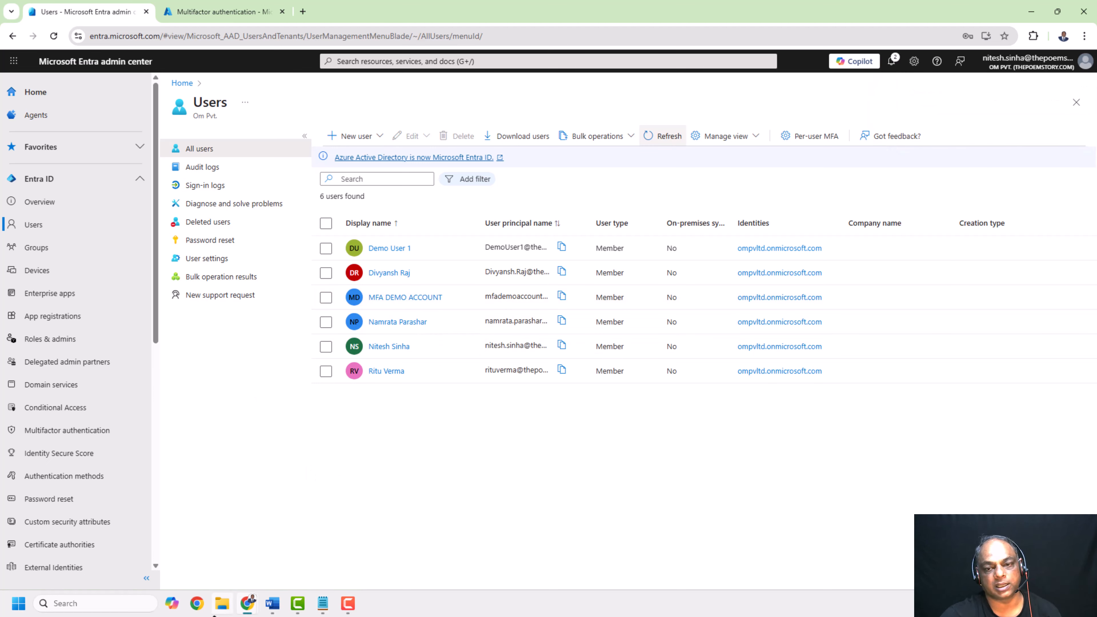
Open a new Chrome Incognito window
right_click(247, 605)
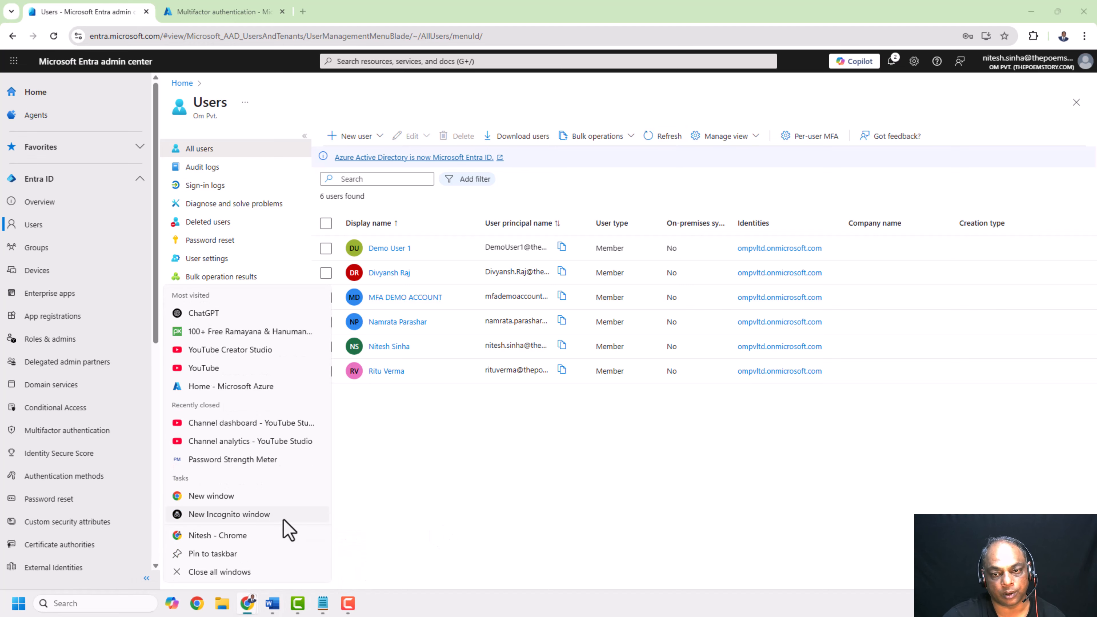
click(229, 514)
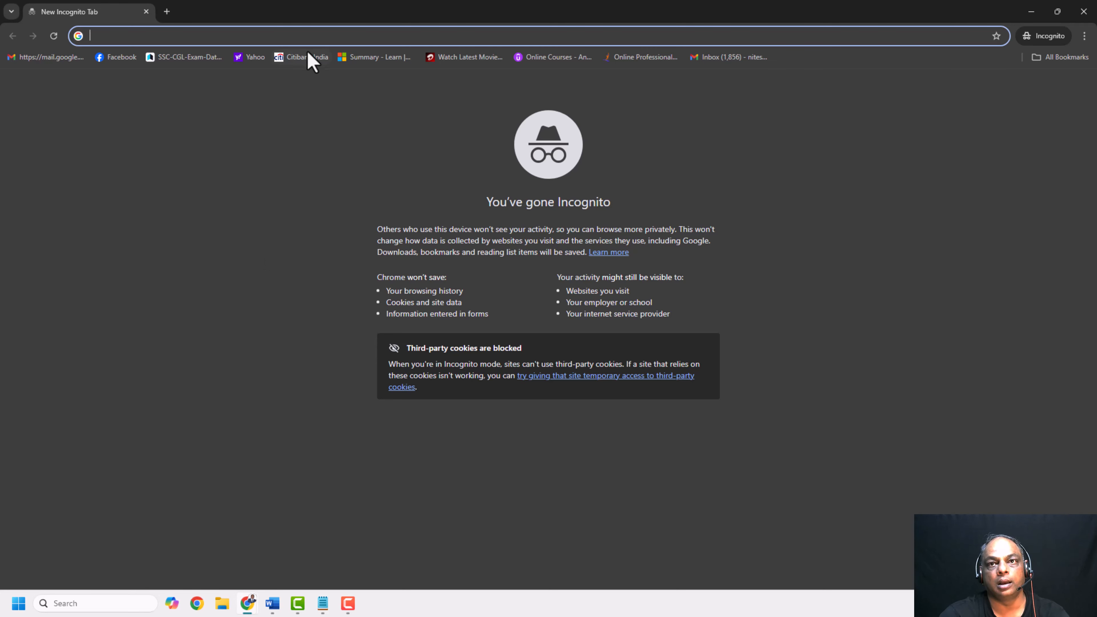
text(mysign)
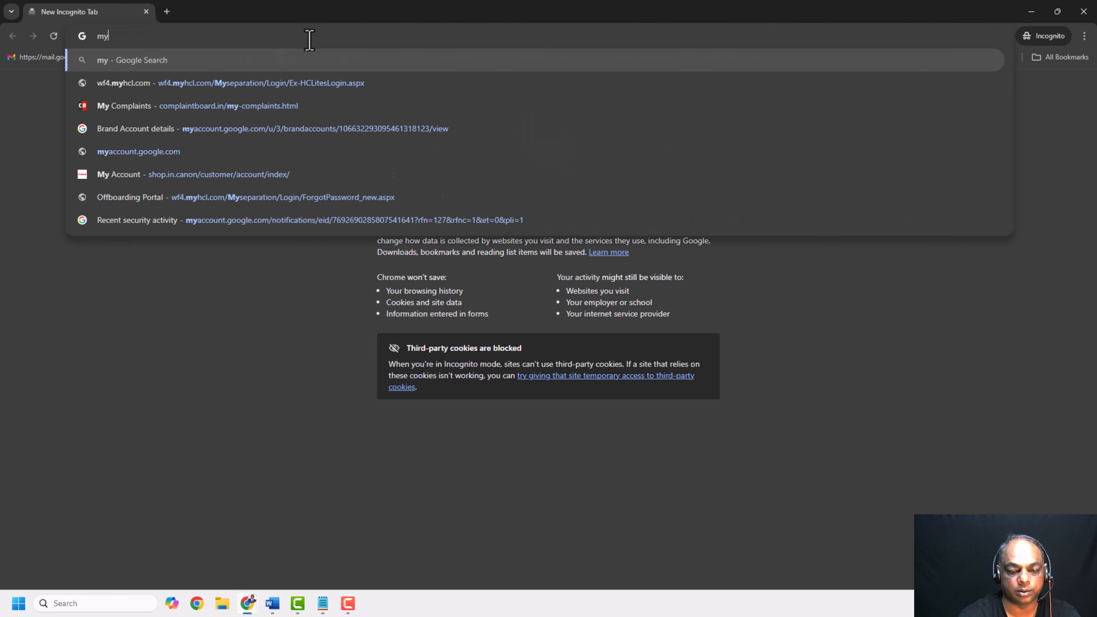
key(BackSpace)
key(BackSpace)
key(BackSpace)
key(BackSpace)
key(BackSpace)
key(BackSpace)
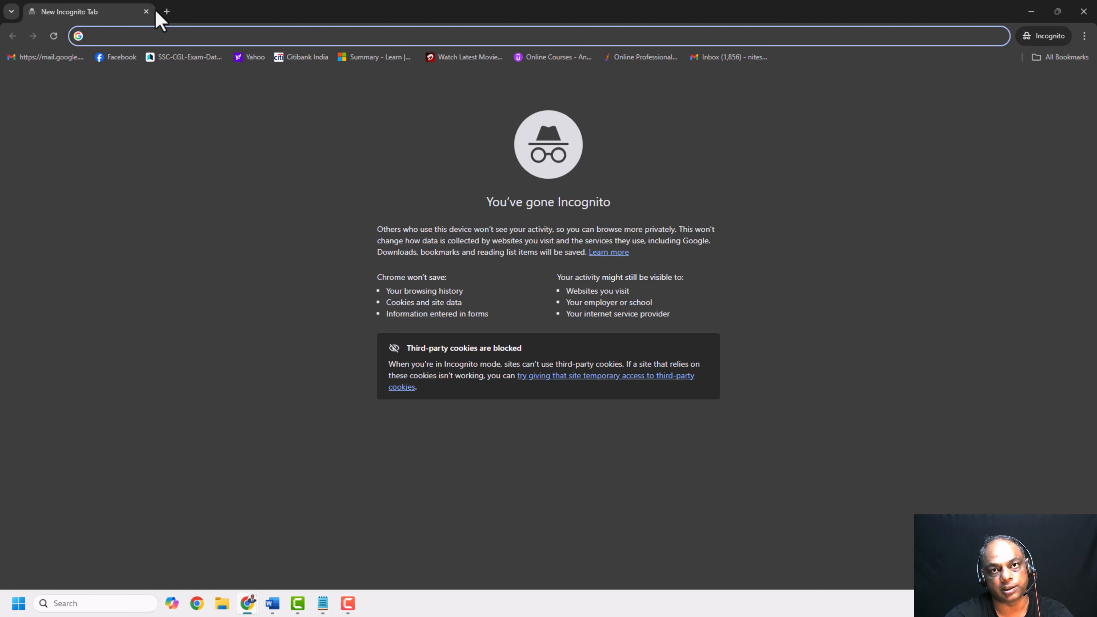
click(167, 12)
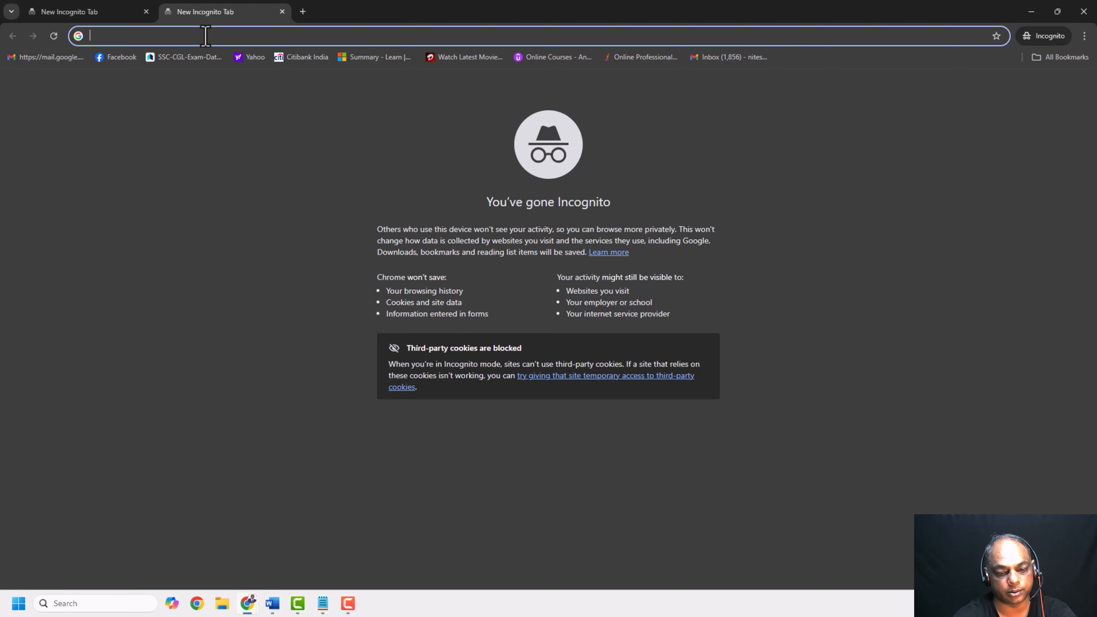
text(aka.ms)
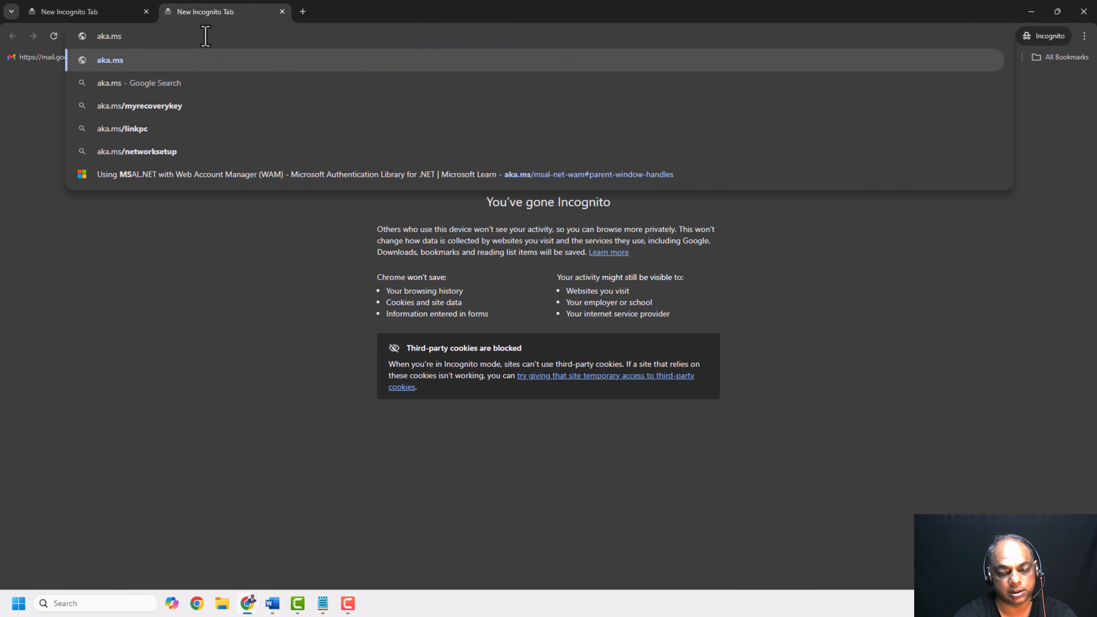
text(/mfa)
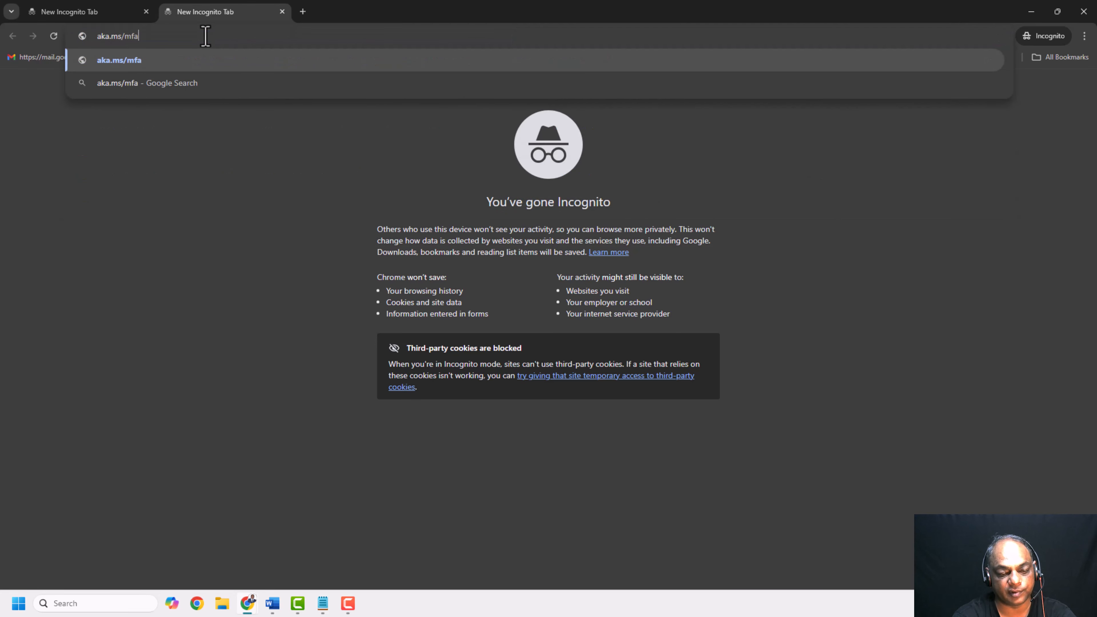
text(setup)
key(Return)
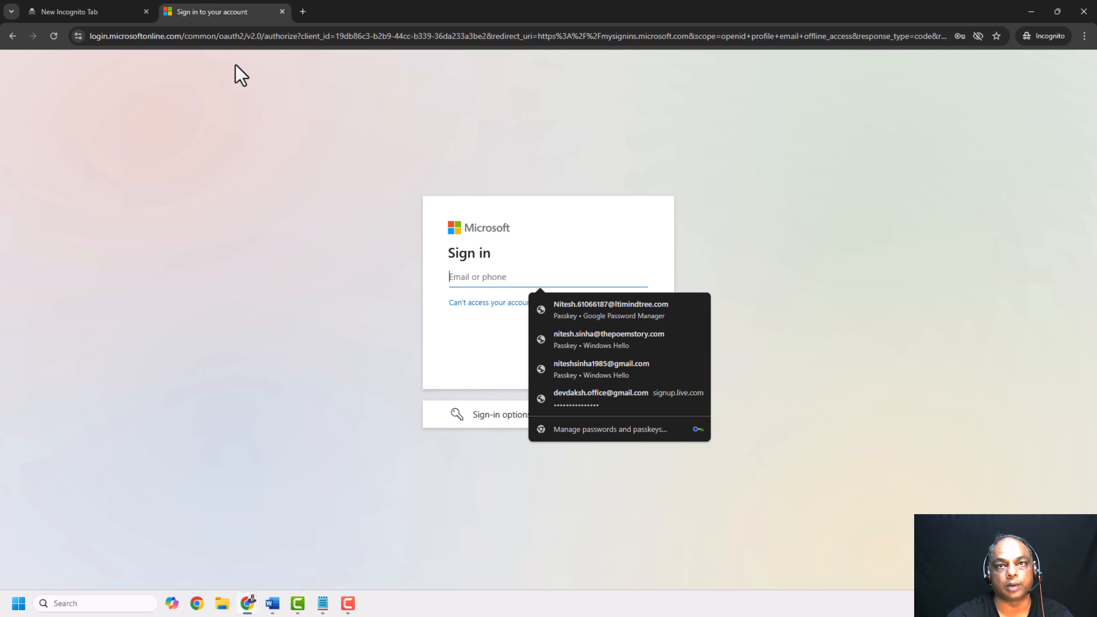
click(282, 11)
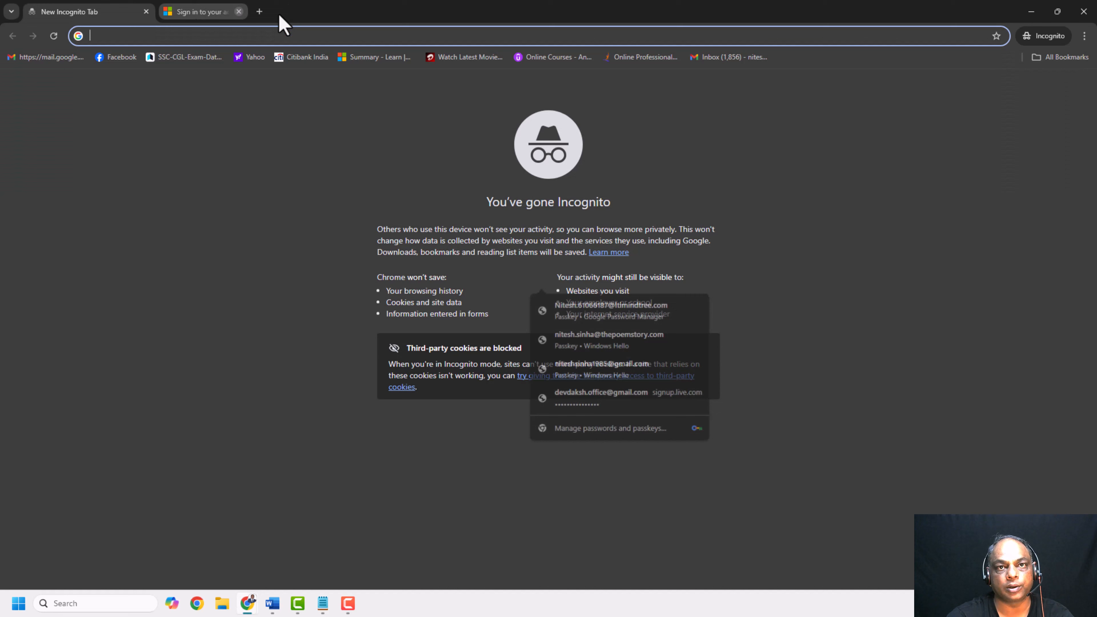
Open mysignins.microsoft.com in the incognito window
text(my)
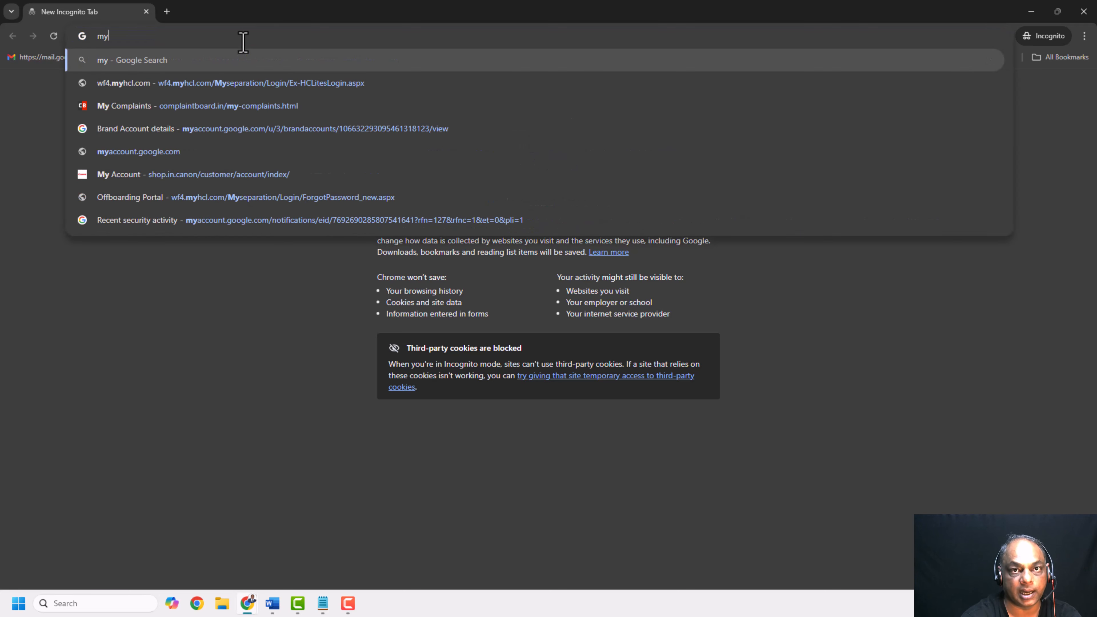
text(signins.mi)
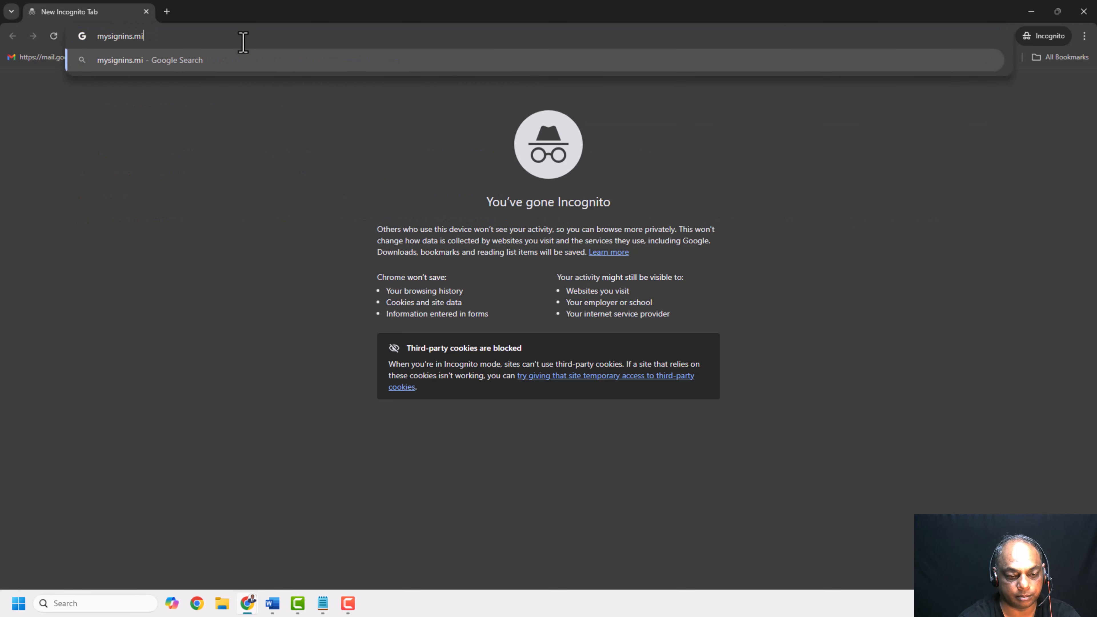
text(crosoft.com)
key(Return)
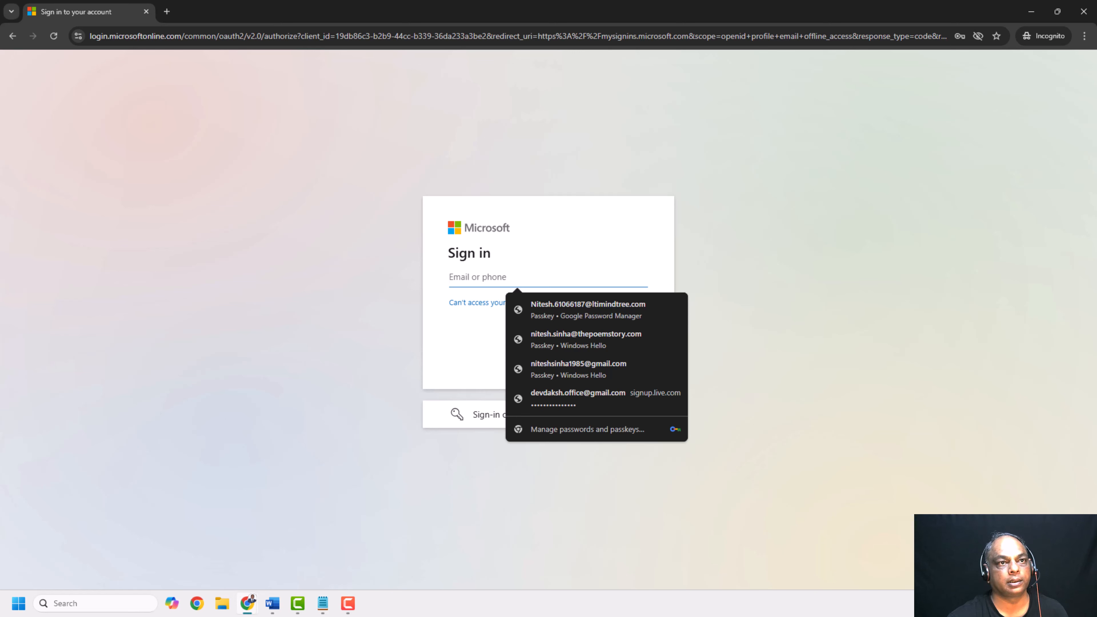
Copy the new user's principal name from the Entra users list and enter it on the sign-in page
key(F9)
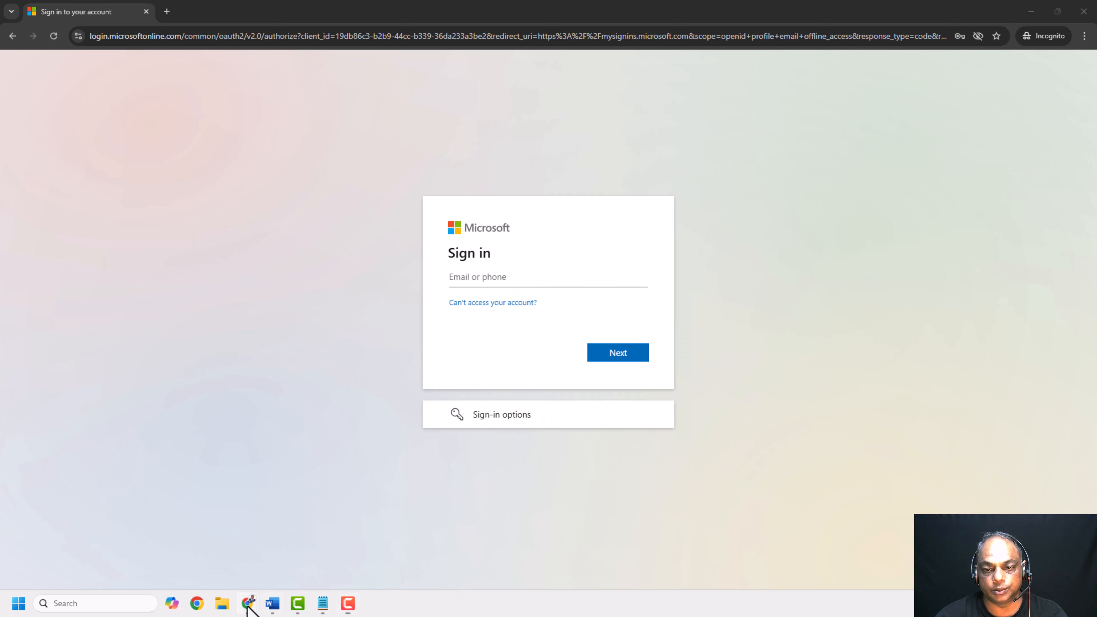
mouse_move(248, 605)
click(246, 577)
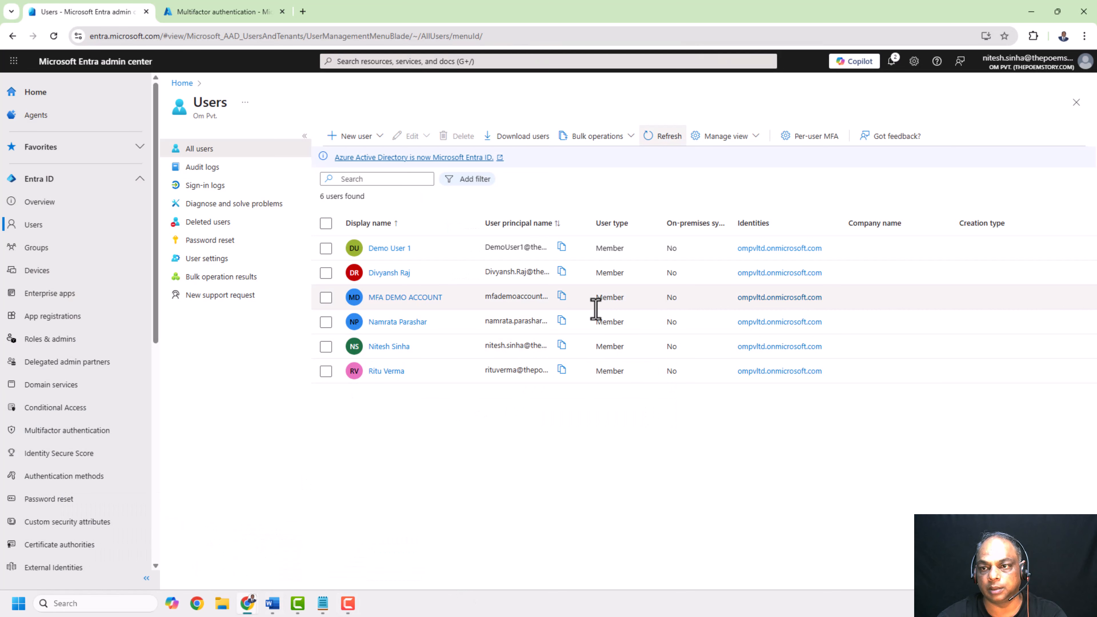
click(561, 302)
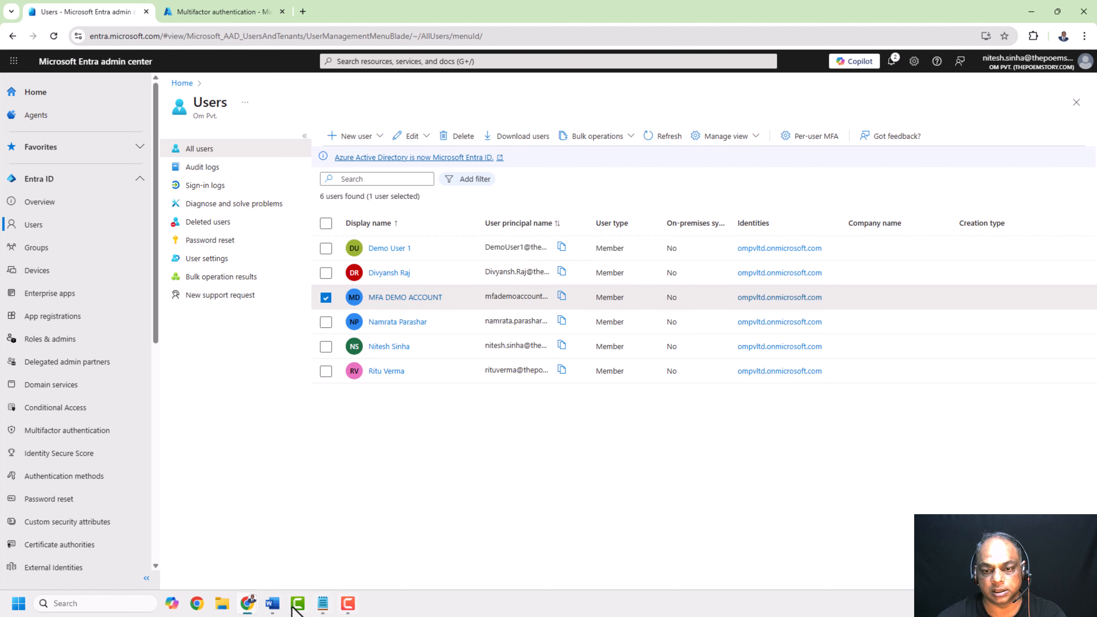
click(1032, 12)
click(575, 277)
key(ctrl+v)
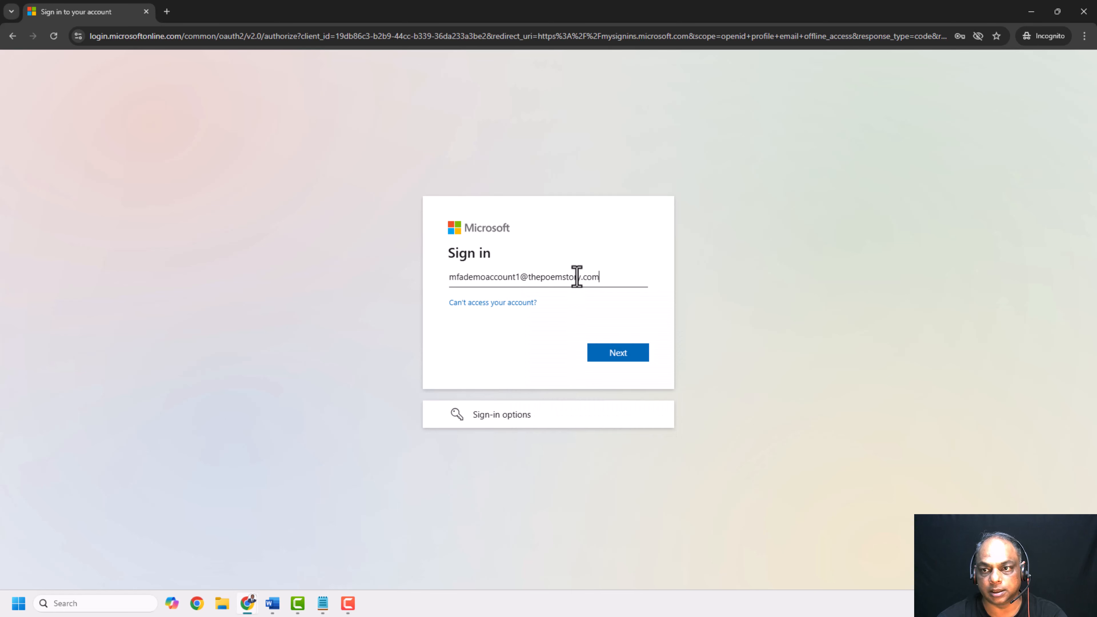
click(621, 354)
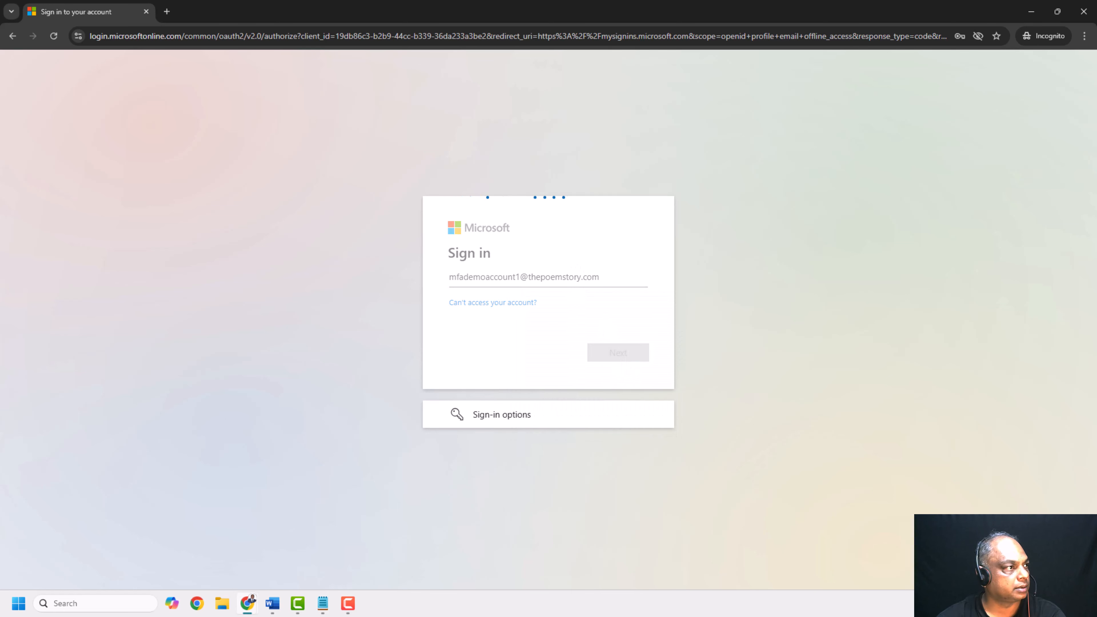
Paste the user's temporary password and sign in
key(alt+Tab)
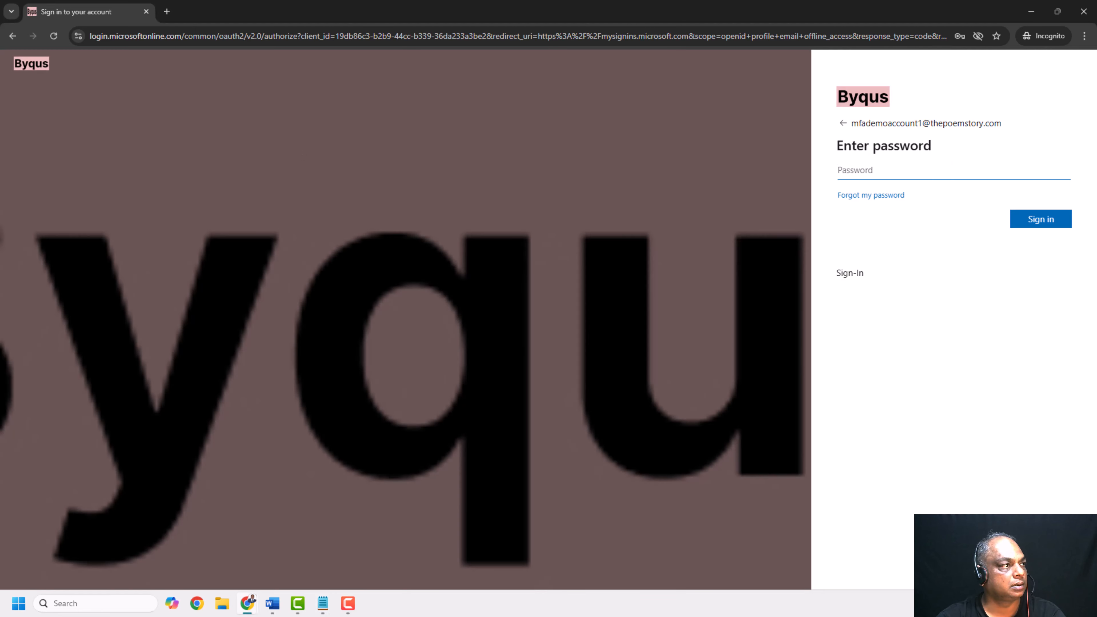
key(alt+Tab)
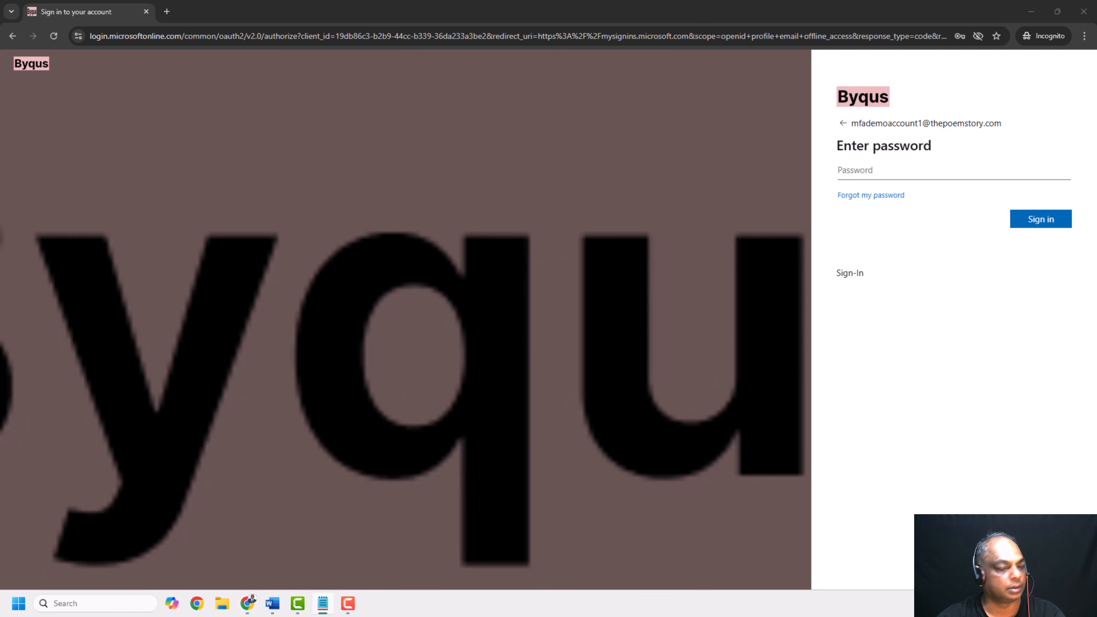
click(894, 169)
key(ctrl+v)
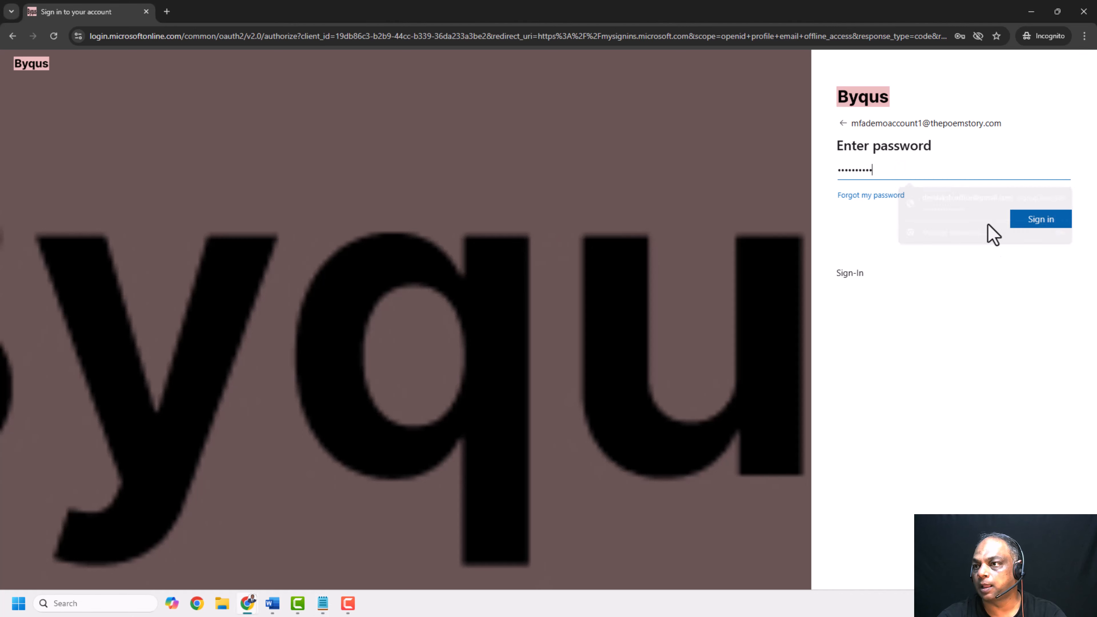
click(1049, 219)
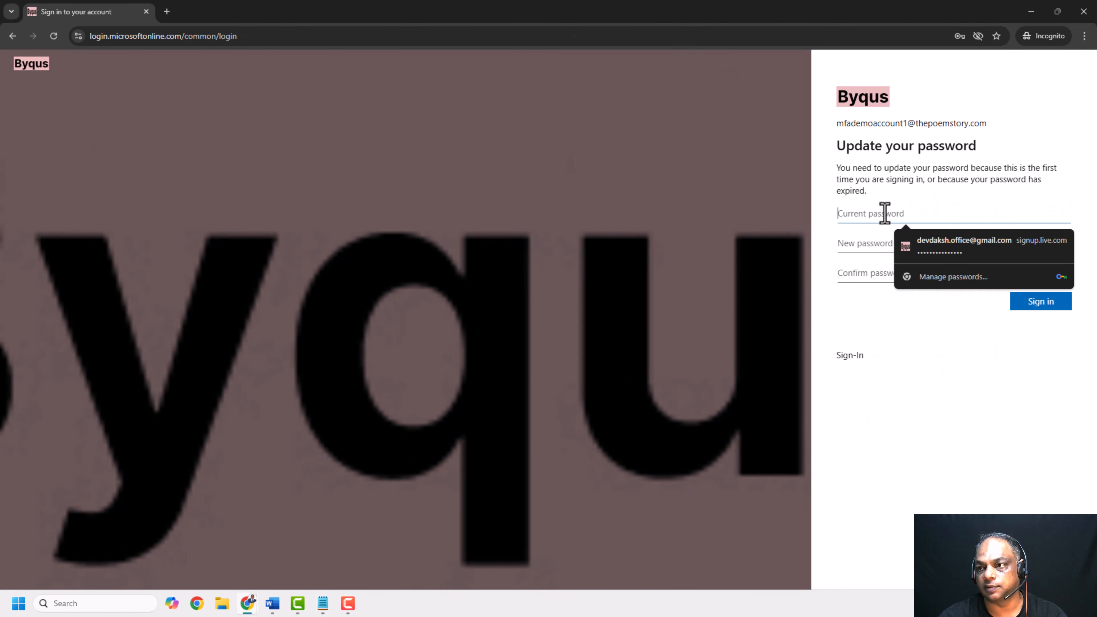
Fill in the current, new and confirm password fields to update the user's password and sign in
key(ctrl+v)
key(alt+Tab)
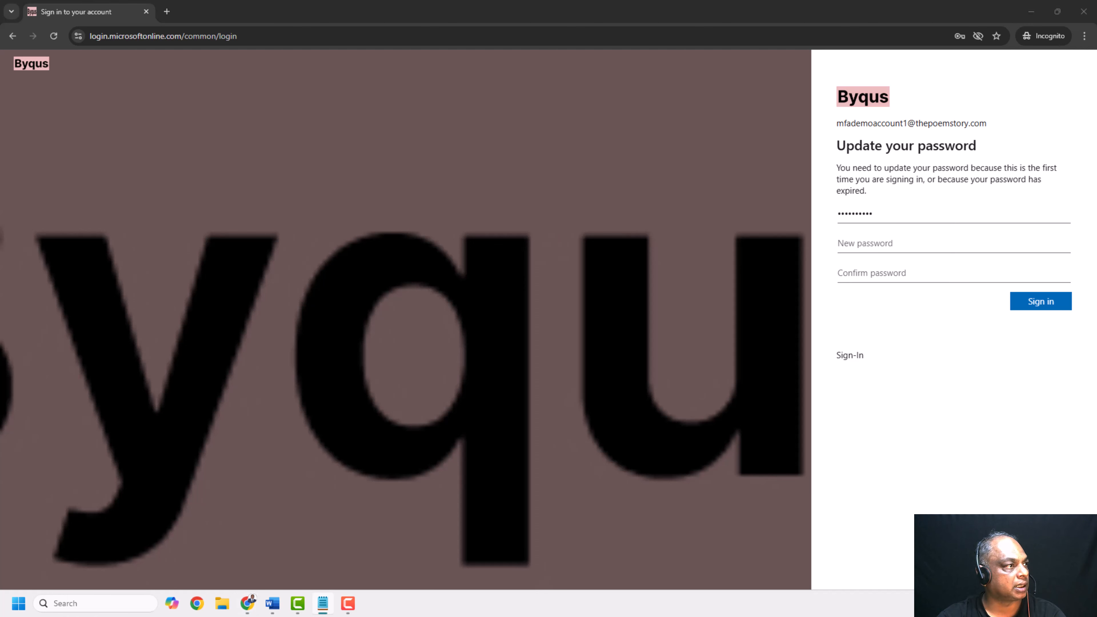
click(858, 245)
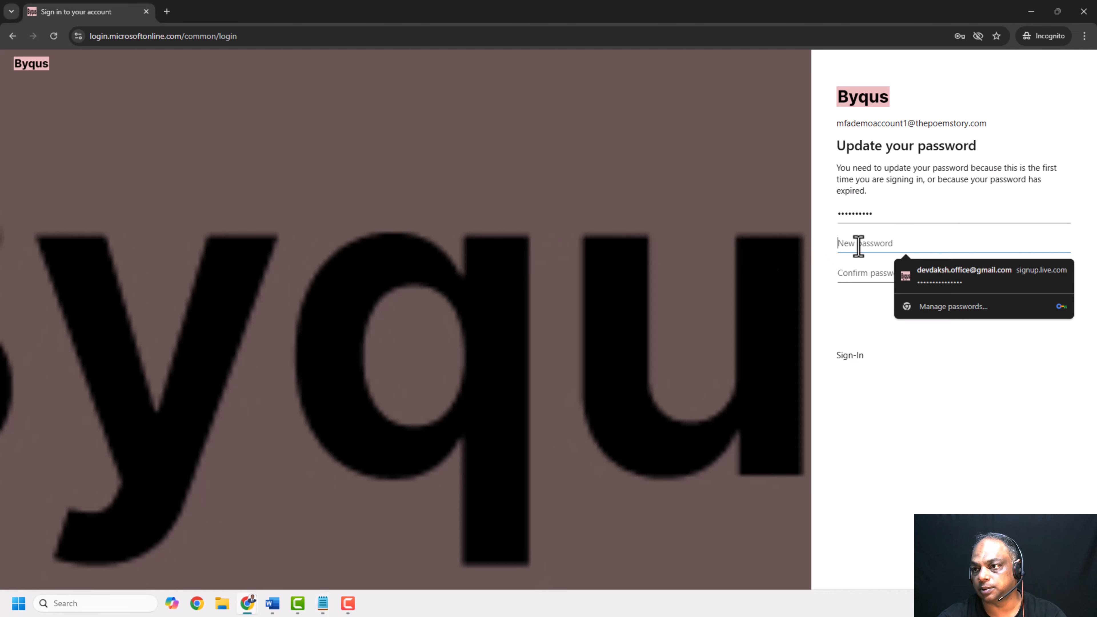
key(ctrl+v)
click(857, 270)
key(ctrl+v)
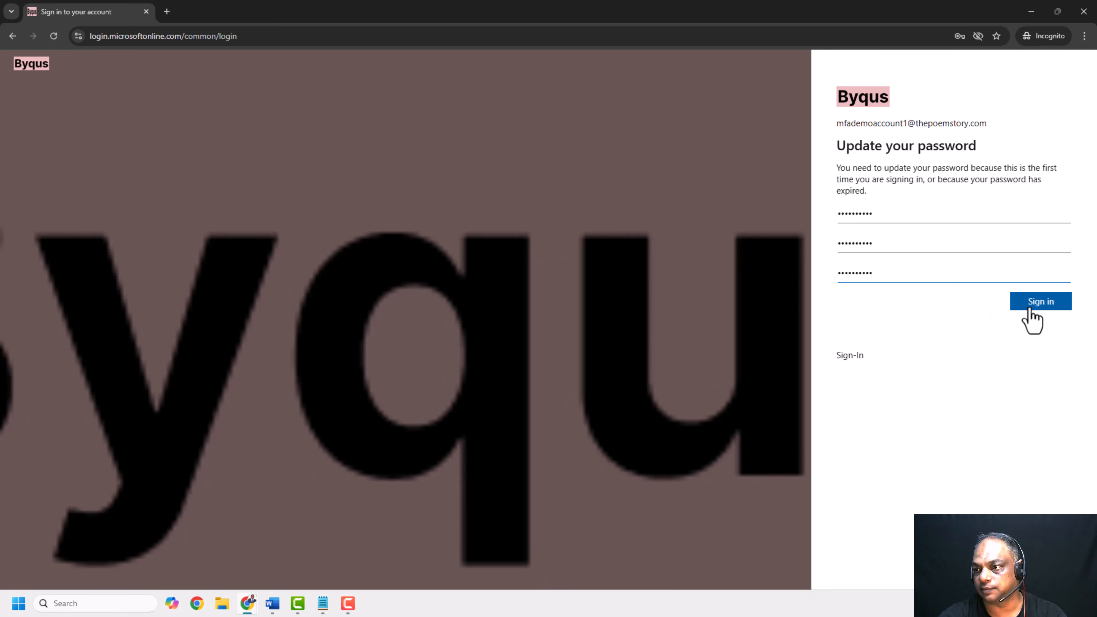
click(1031, 308)
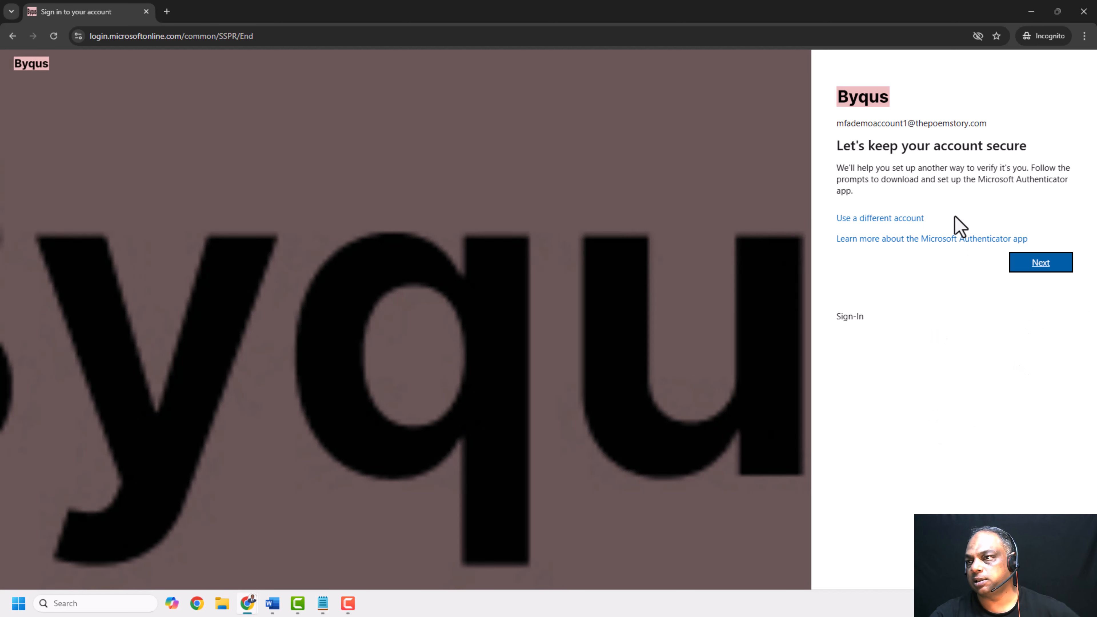
Continue from the account security prompt to set up the Microsoft Authenticator app
drag(838, 167, 933, 167)
click(865, 183)
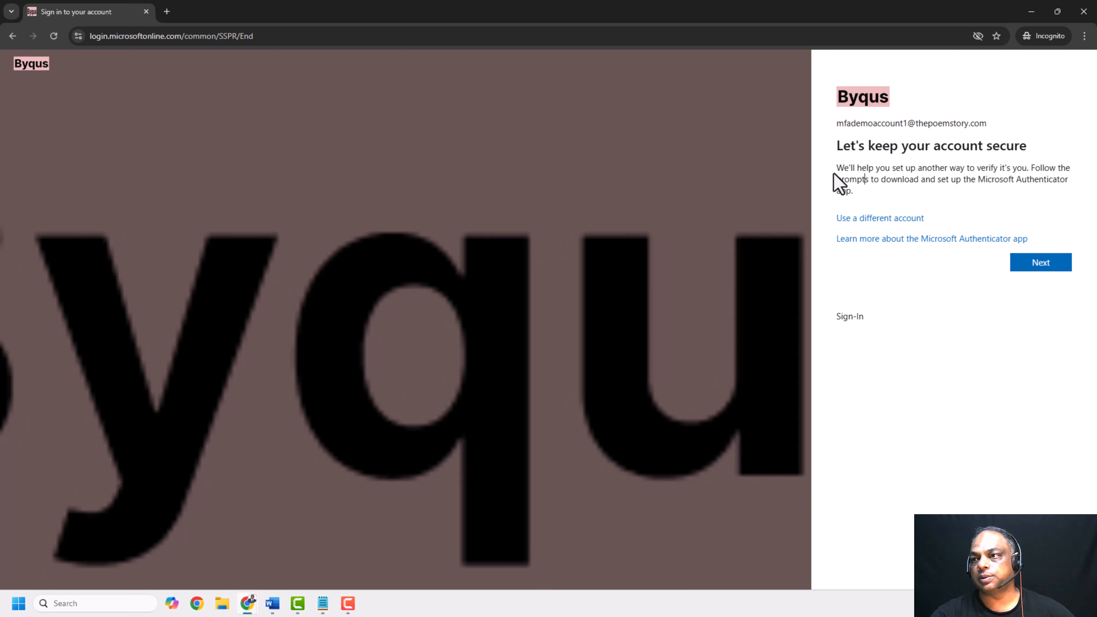
drag(837, 168, 1084, 180)
click(1017, 351)
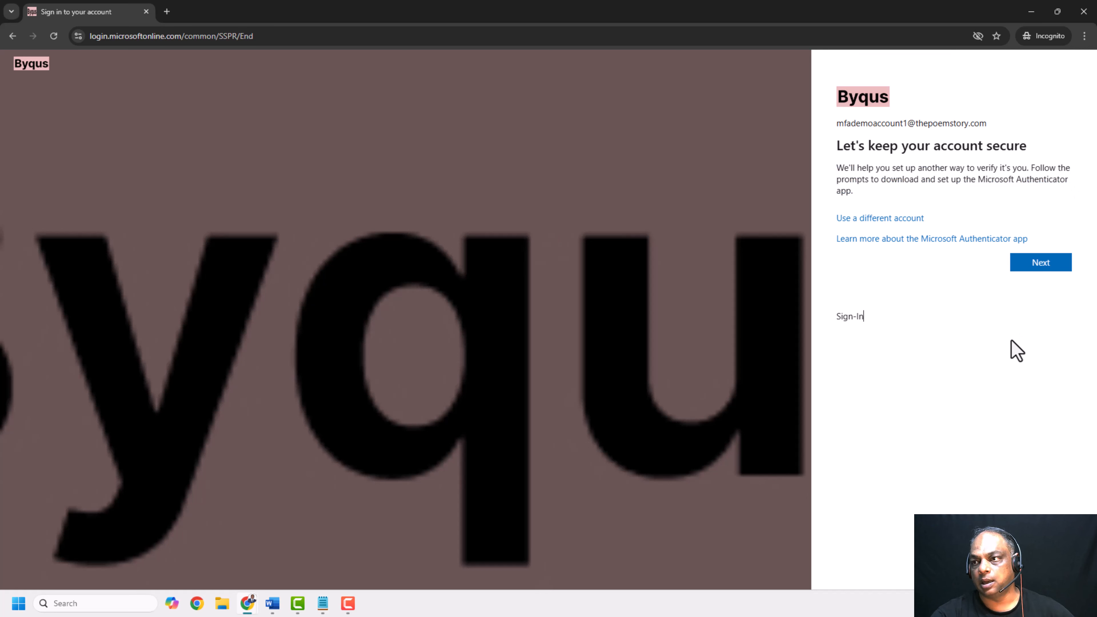
click(1042, 264)
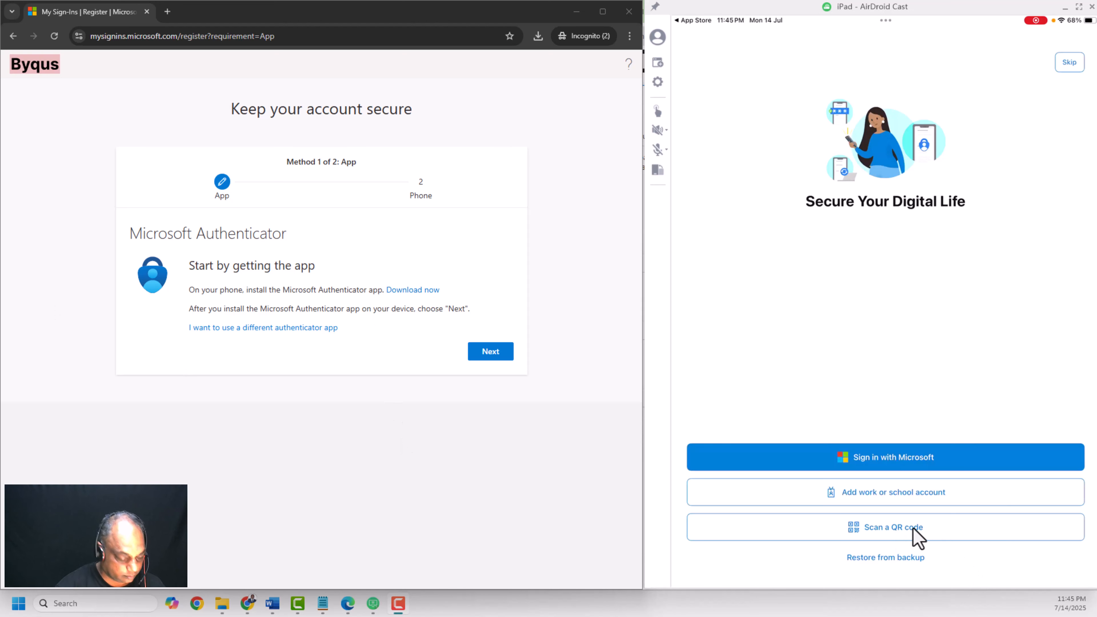
Advance past the app download and QR code screens after adding the account in Authenticator
click(496, 353)
click(496, 352)
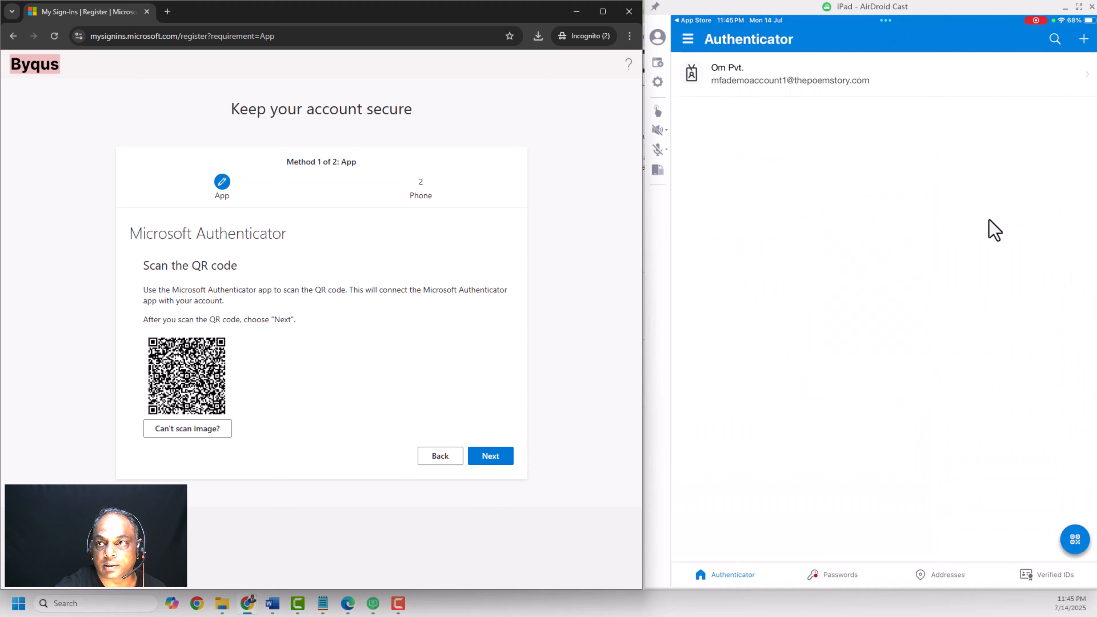
click(828, 96)
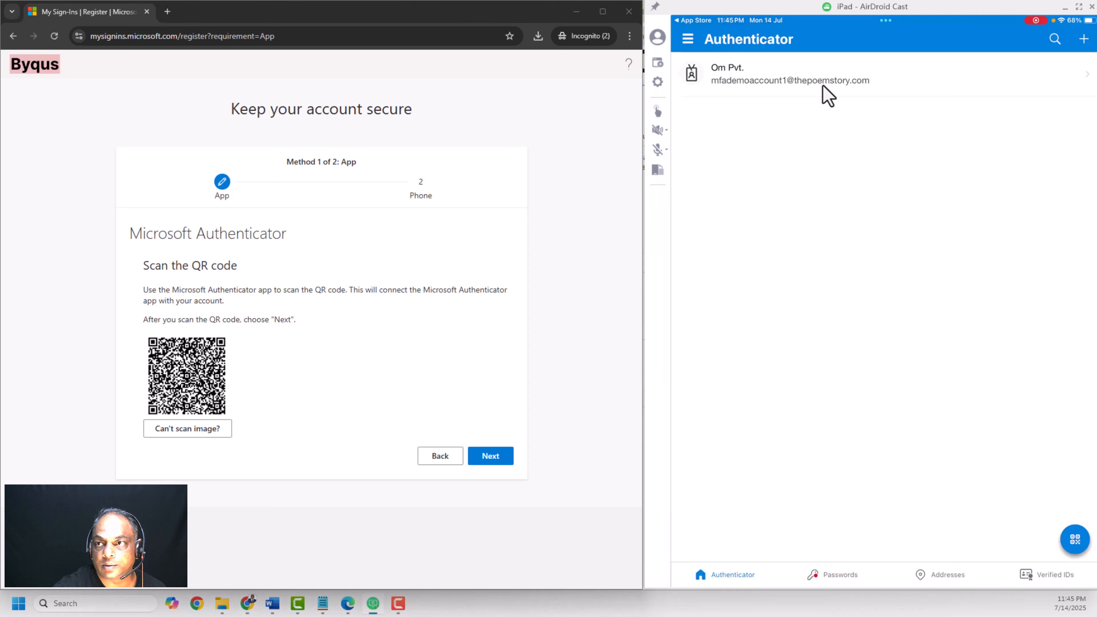
click(488, 460)
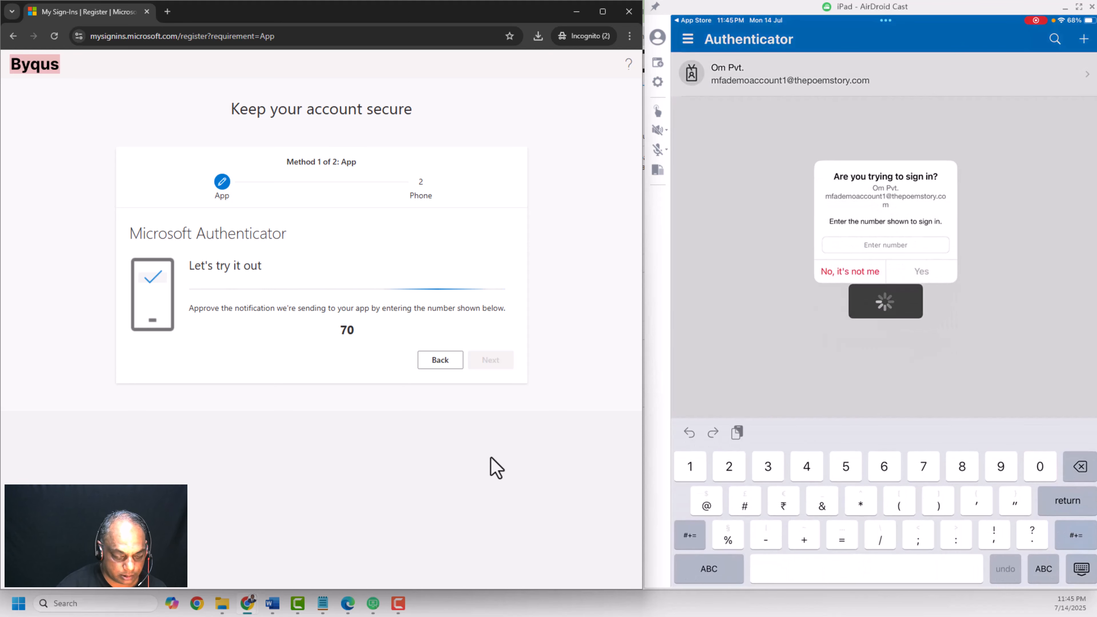
Approve the Authenticator sign-in notification by entering the number shown on the setup page
text(7)
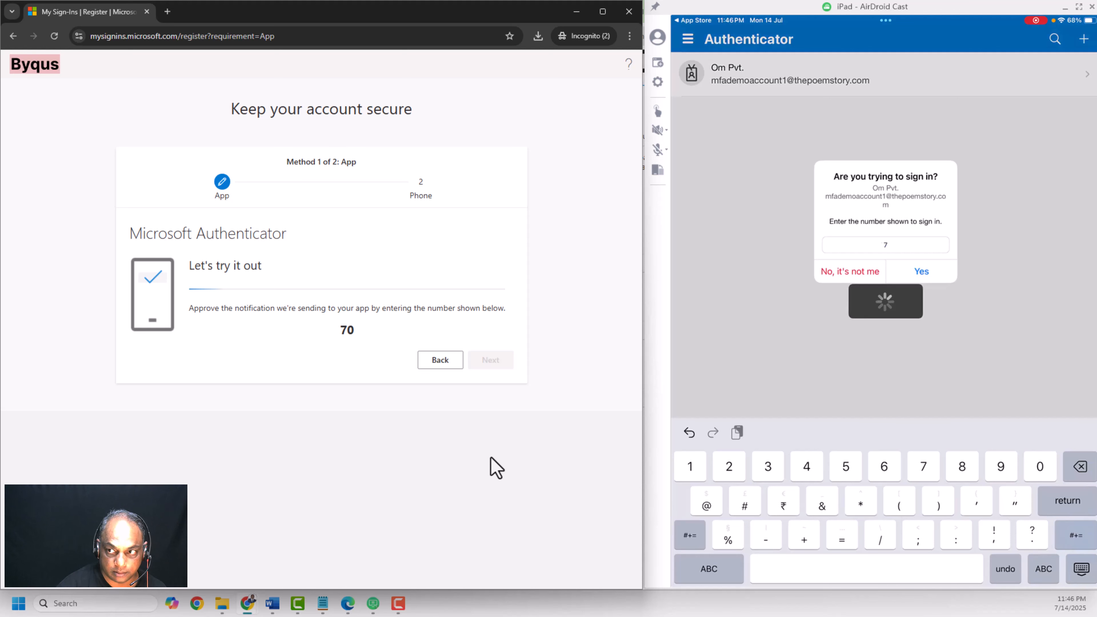
text(0)
key(Return)
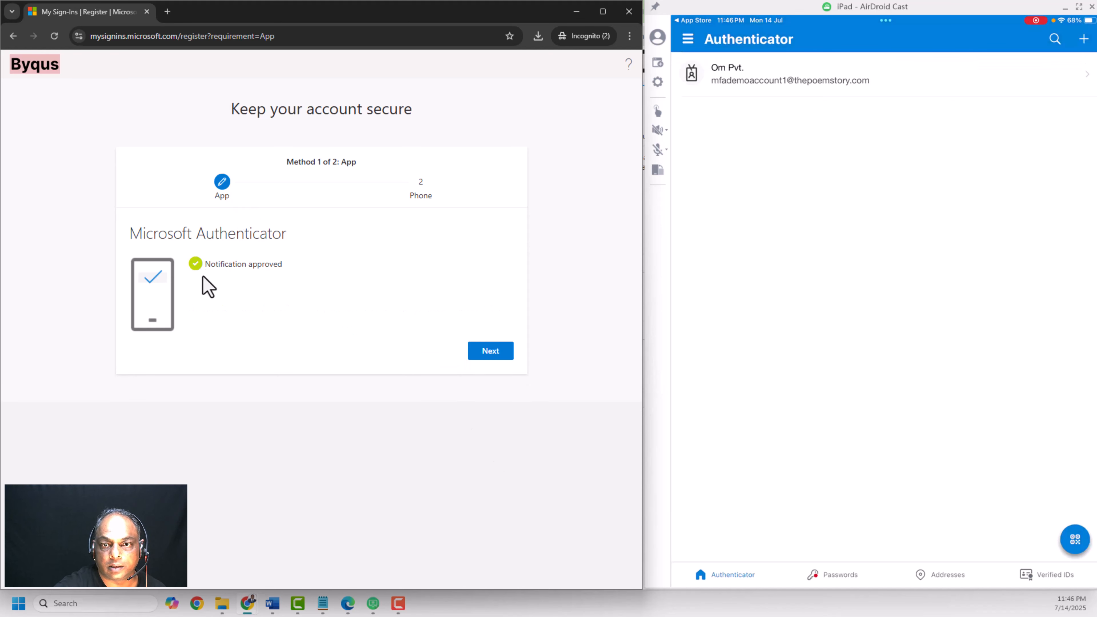
Continue to the second method and switch it from phone to email
click(500, 359)
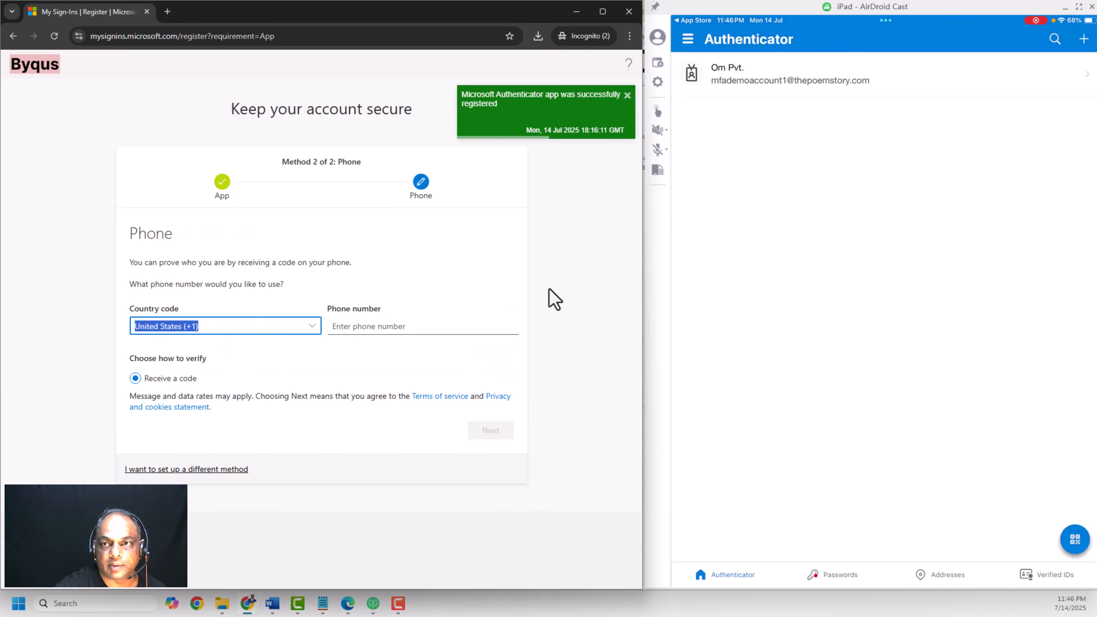
click(528, 293)
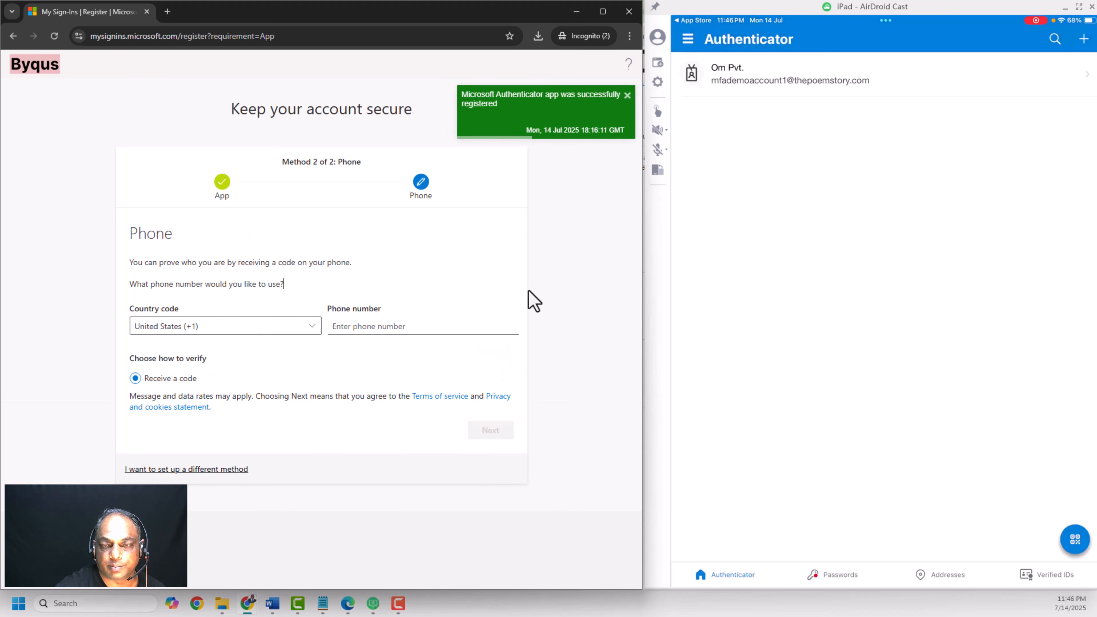
click(207, 470)
click(315, 363)
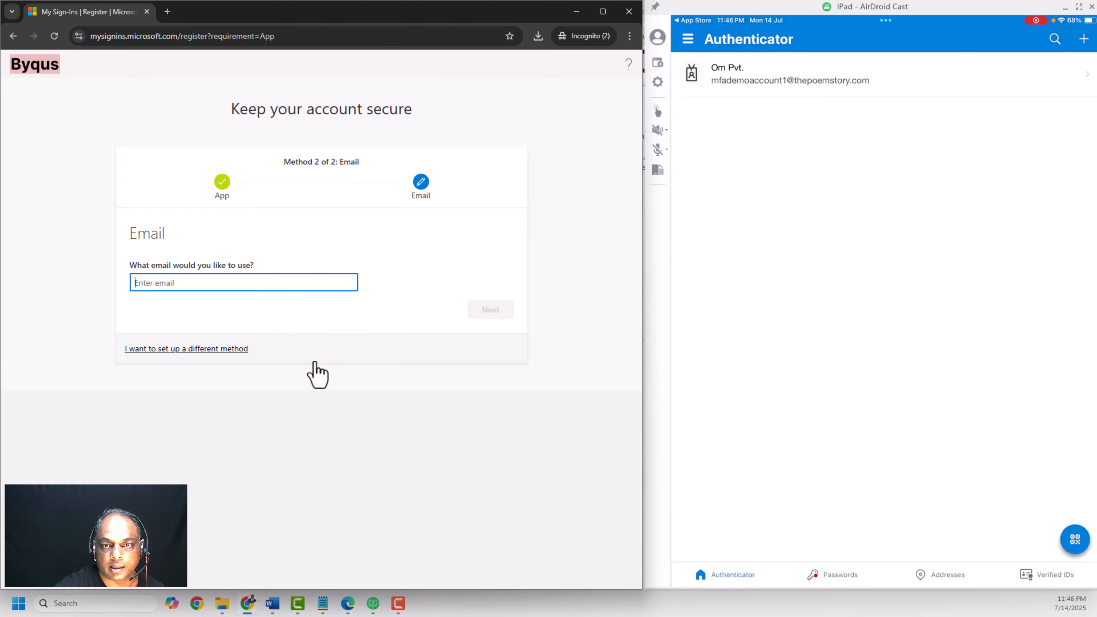
Enter the user's personal e-mail address as the email method and request the verification code
click(265, 285)
click(268, 308)
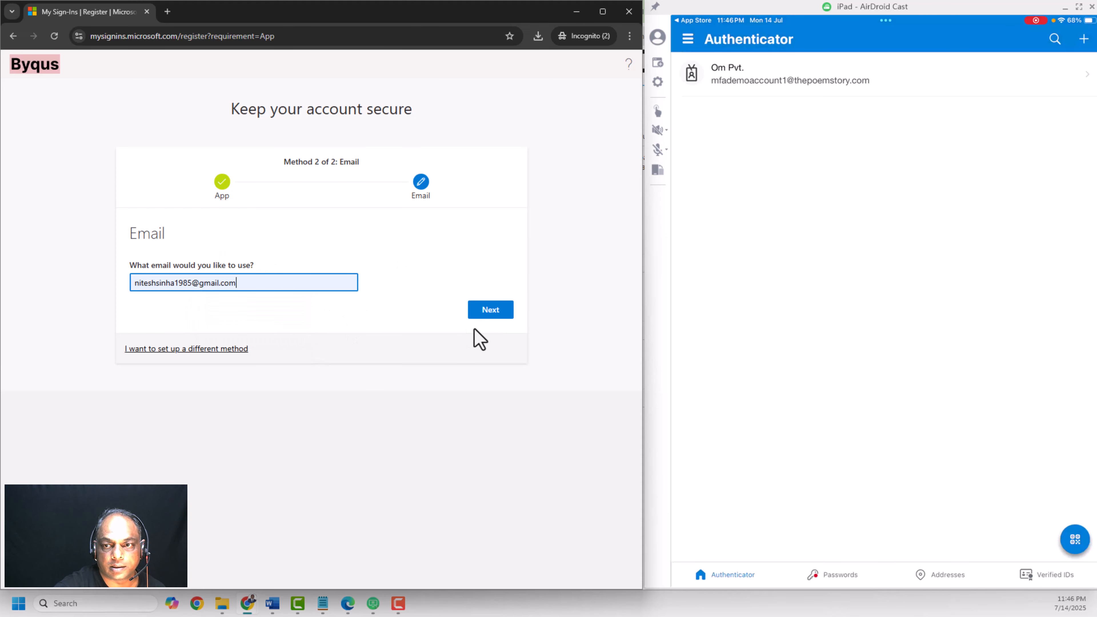
click(488, 313)
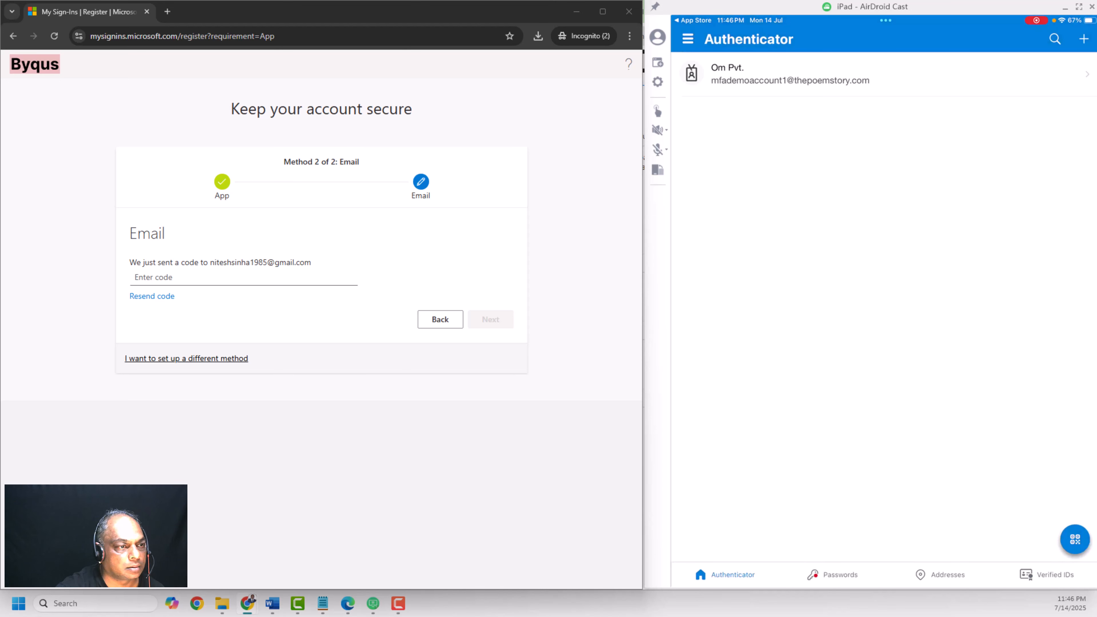
Paste the emailed verification code into the code field, submit it, and finish the security info setup
click(321, 278)
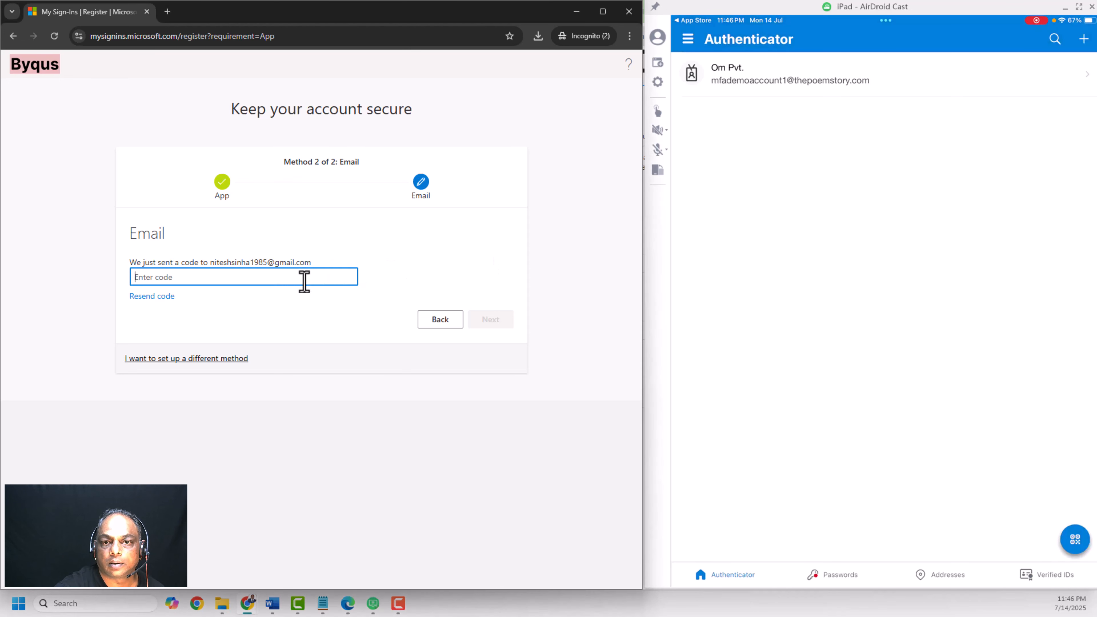
right_click(305, 281)
click(358, 430)
click(504, 319)
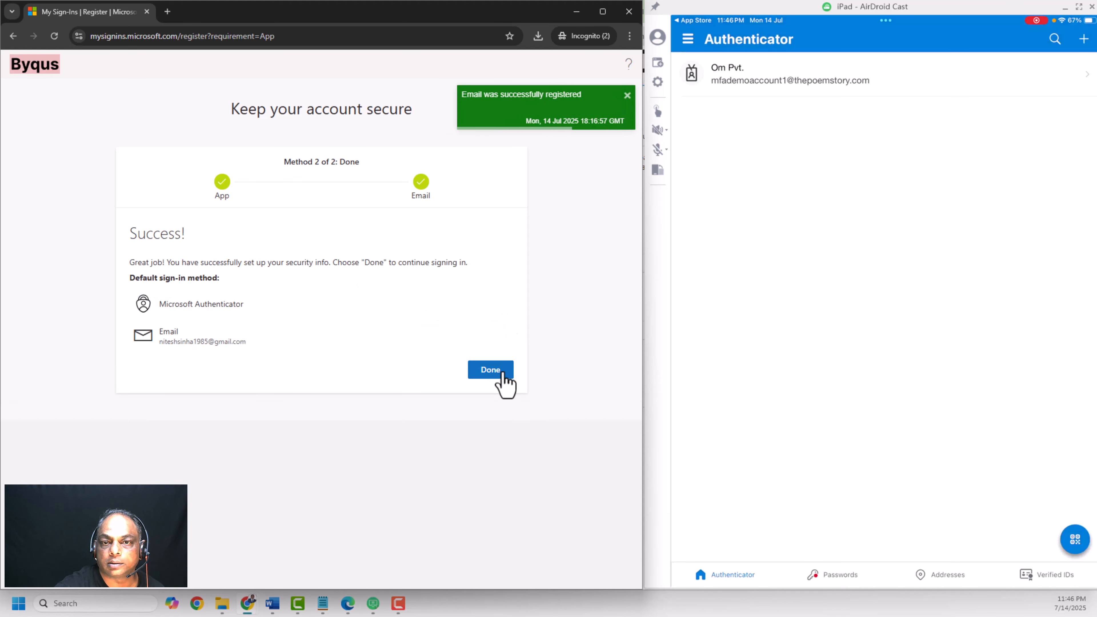
click(502, 372)
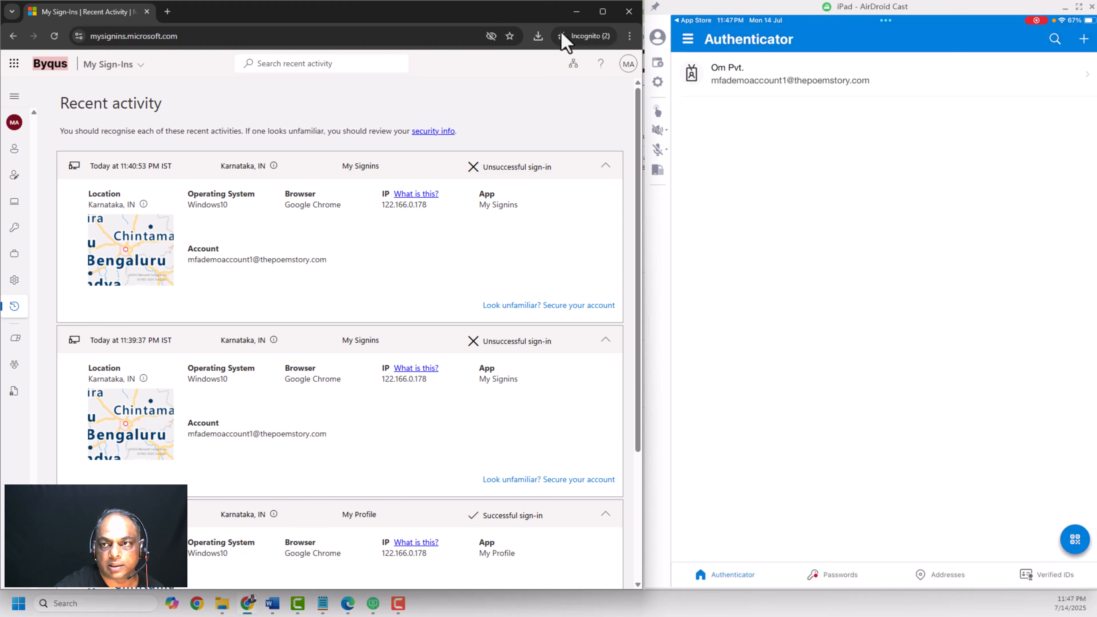
Return to the Entra admin center, refresh the demo user's Authentication methods page, and review the registered methods
click(574, 18)
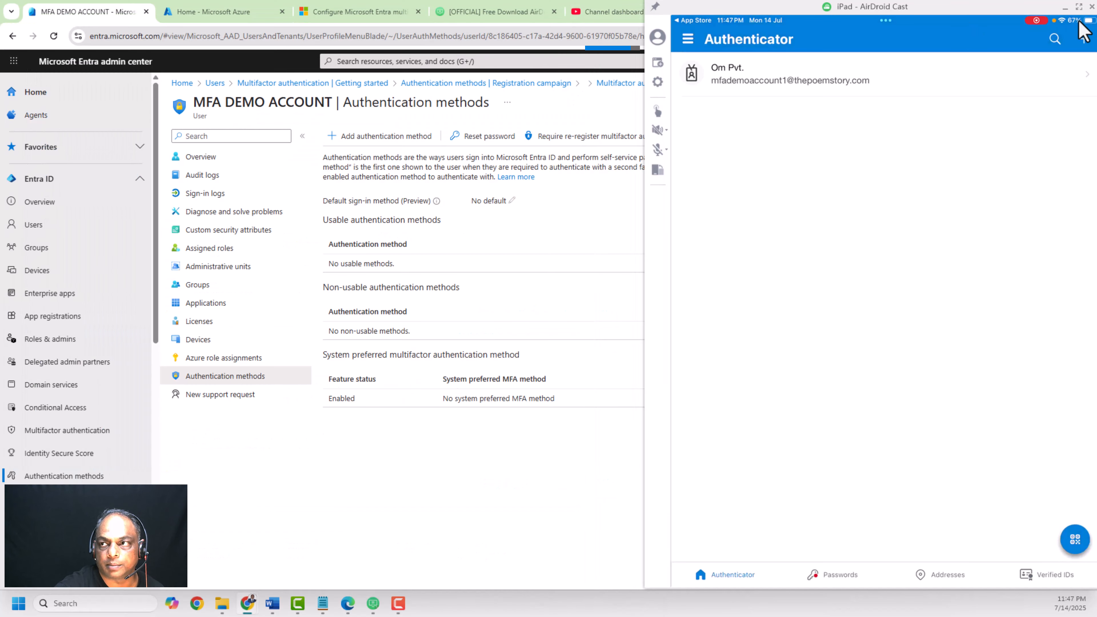
click(1064, 7)
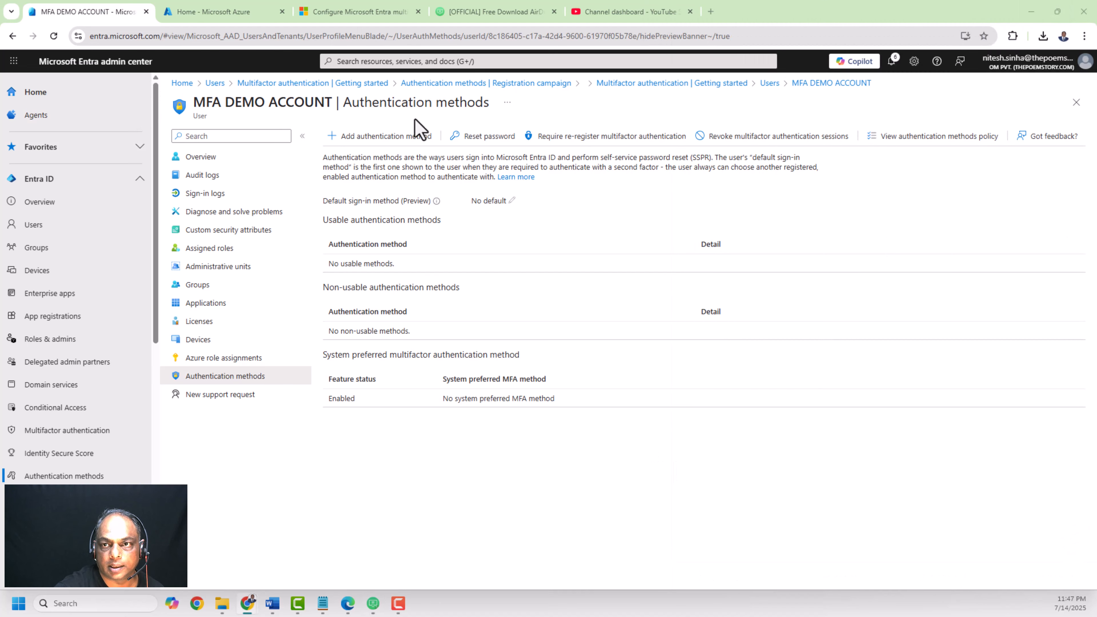
click(54, 36)
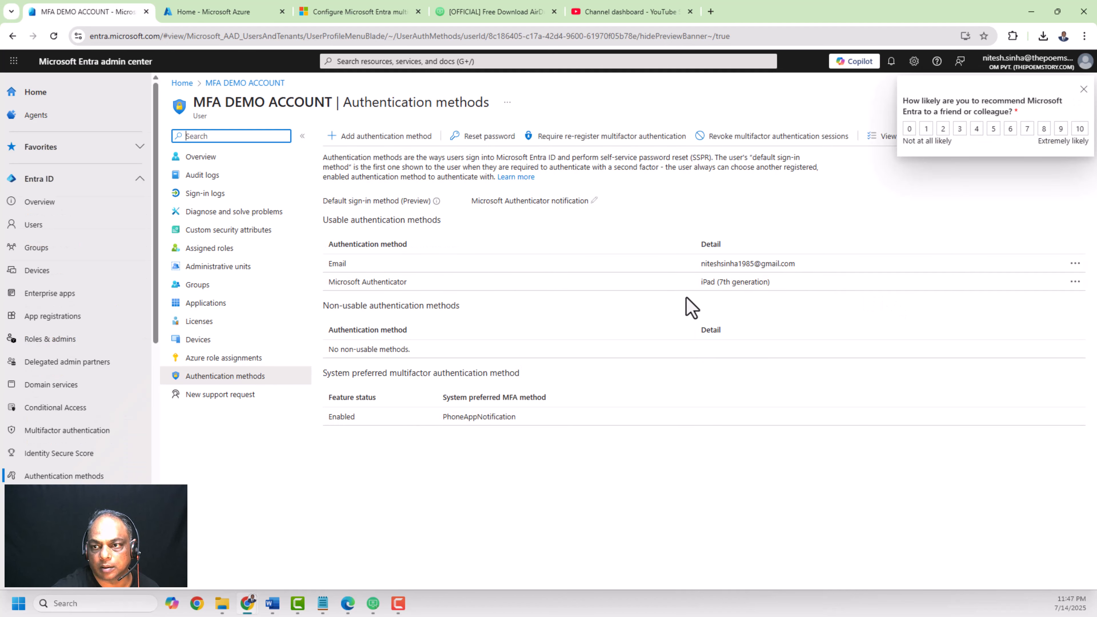
click(678, 519)
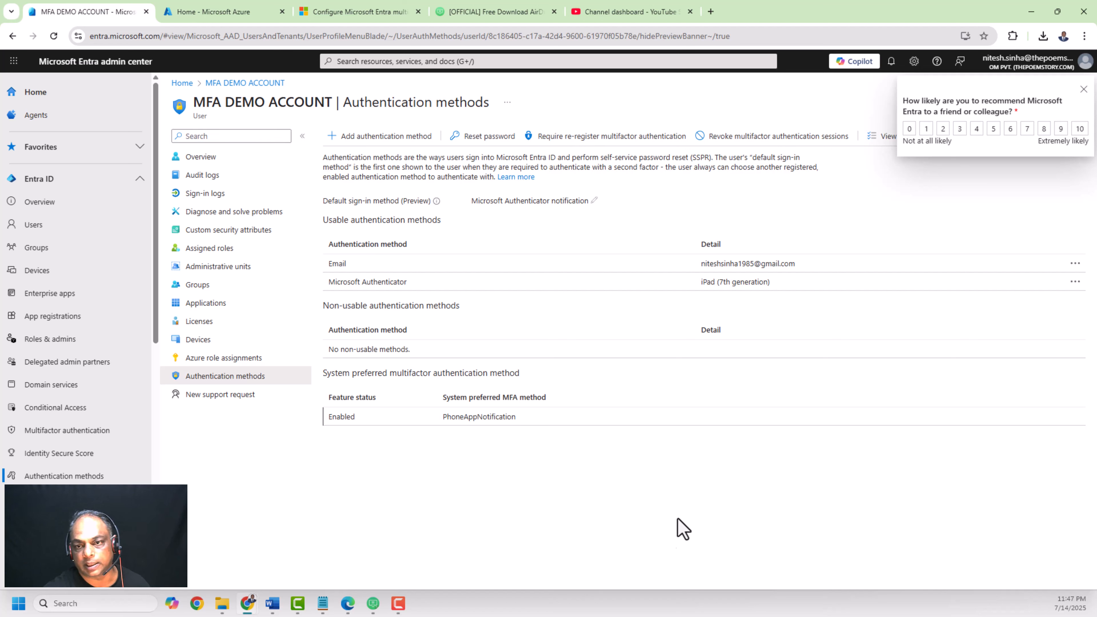
double_click(464, 418)
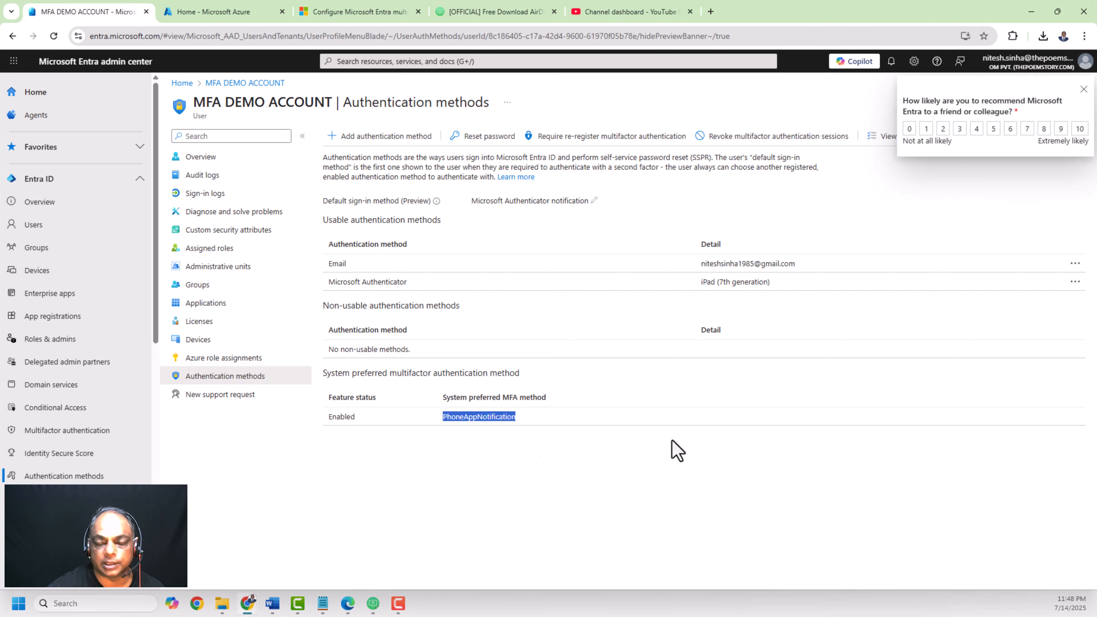
click(572, 417)
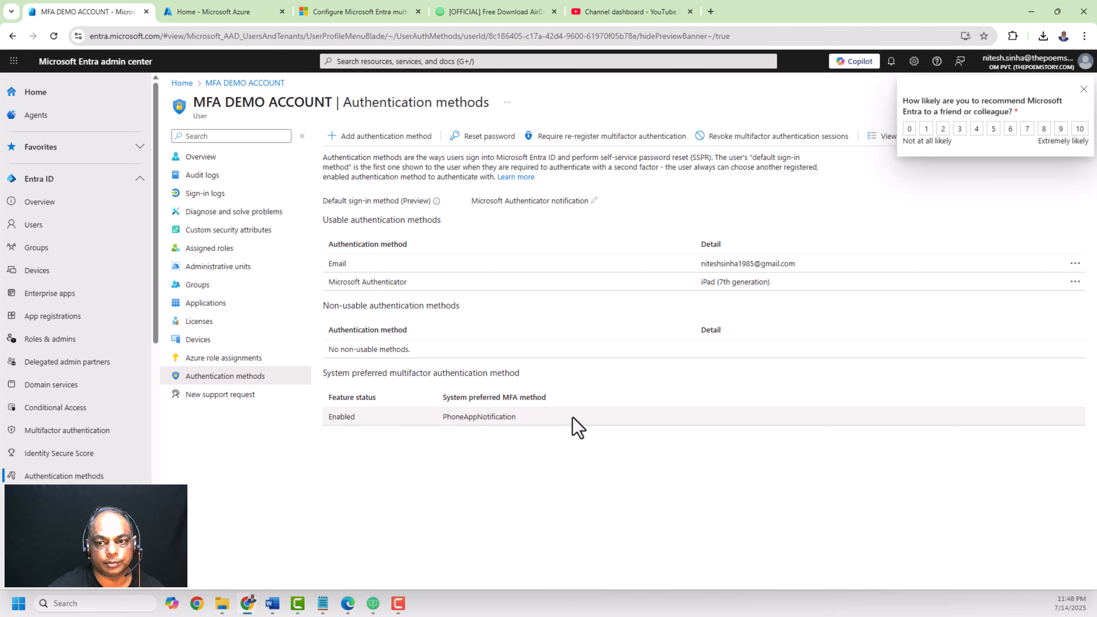